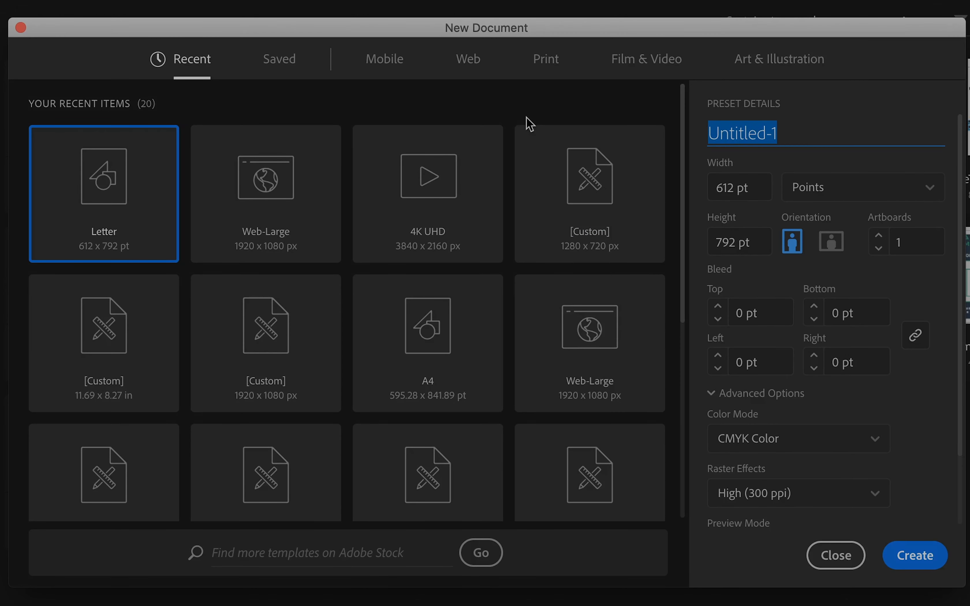
Create a new 612 x 792 pt Letter document named GettingStarted
text(GettingStart)
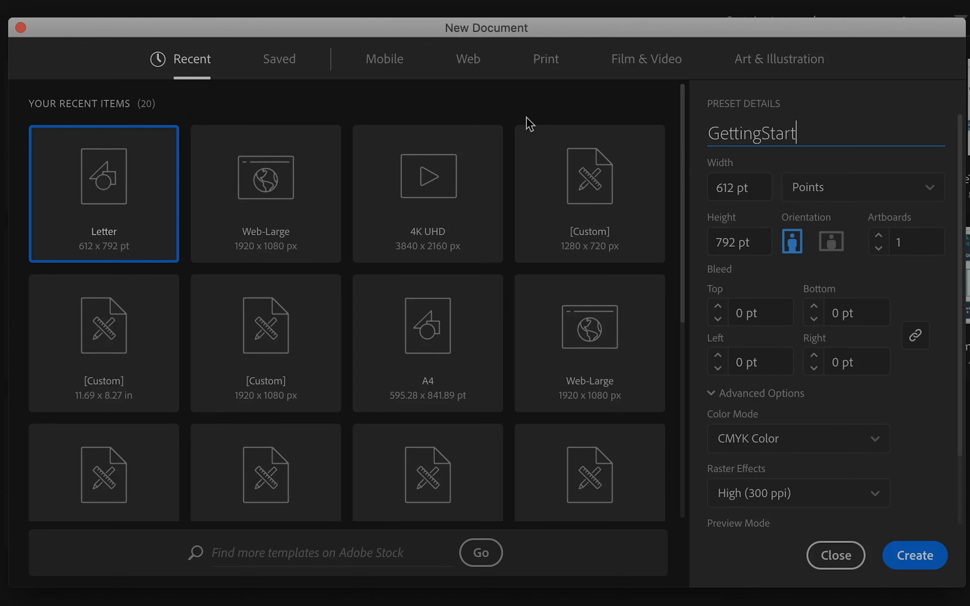
text(ed)
click(915, 555)
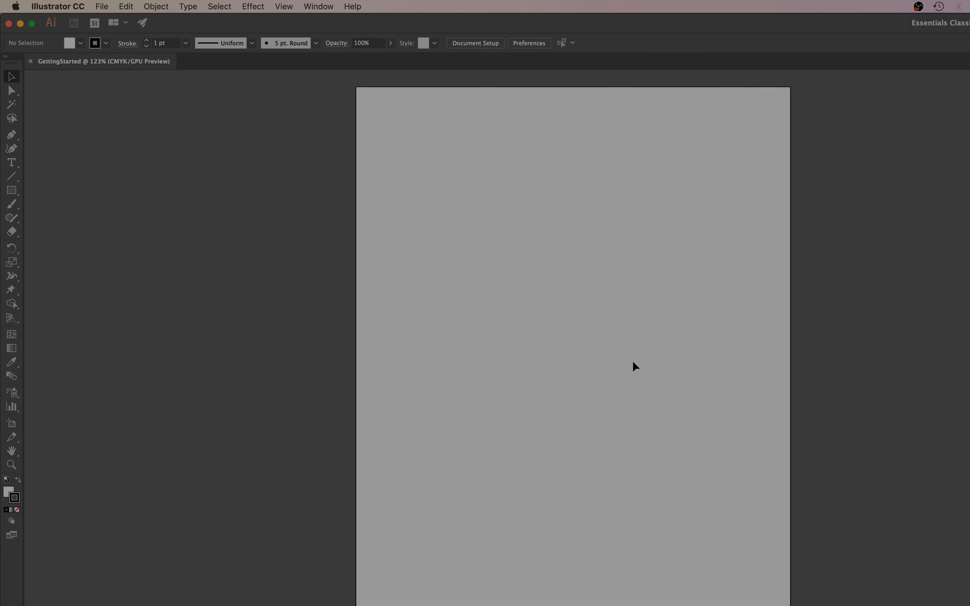
Draw two rectangles side by side near the top of the artboard, the second one wider and shorter than the first
click(10, 197)
click(75, 197)
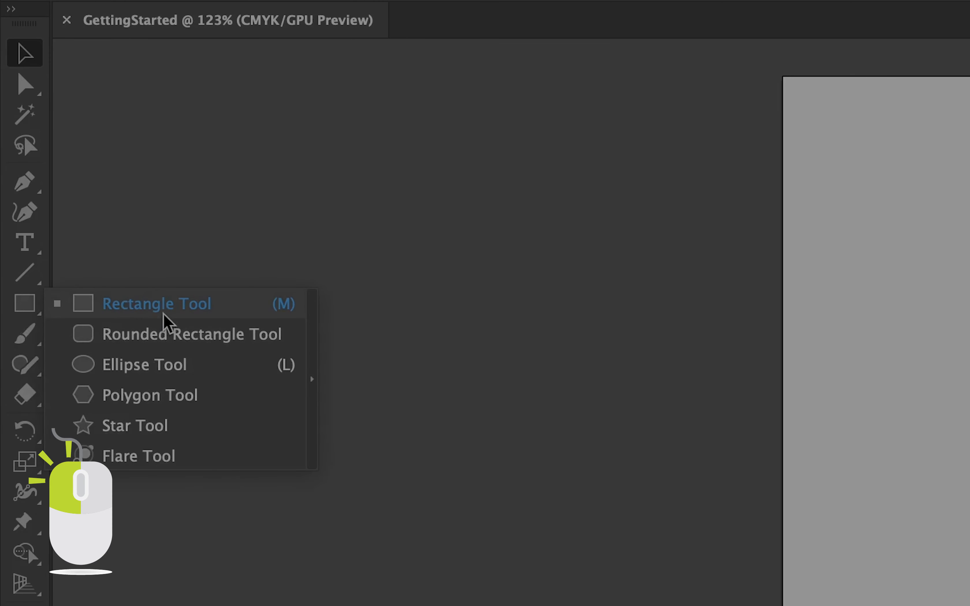
drag(199, 82, 412, 256)
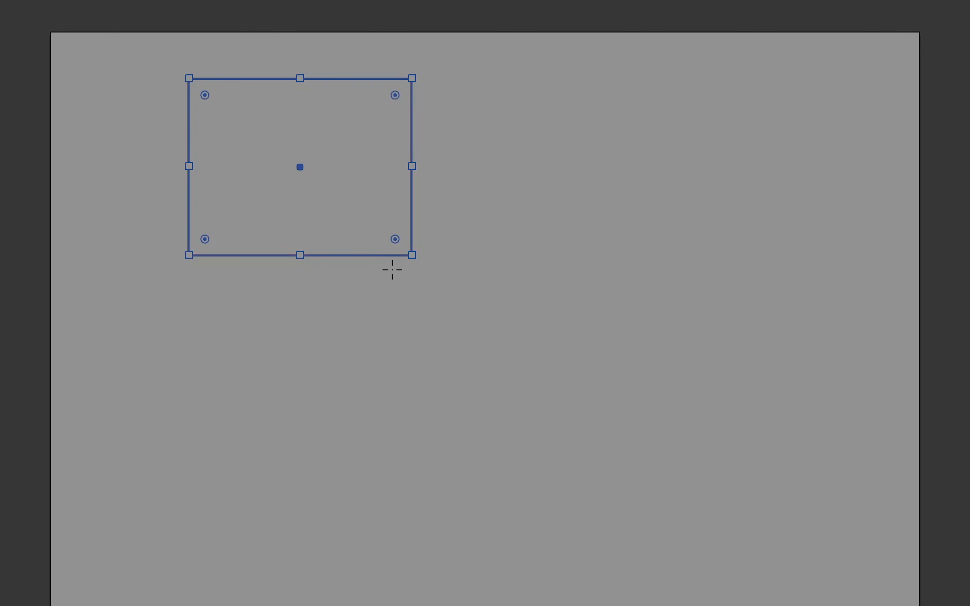
drag(485, 88, 769, 223)
Draw a rounded square of about 120 pt, a tall narrow rounded bar and a wide ellipse in a row beneath the rectangles
click(37, 309)
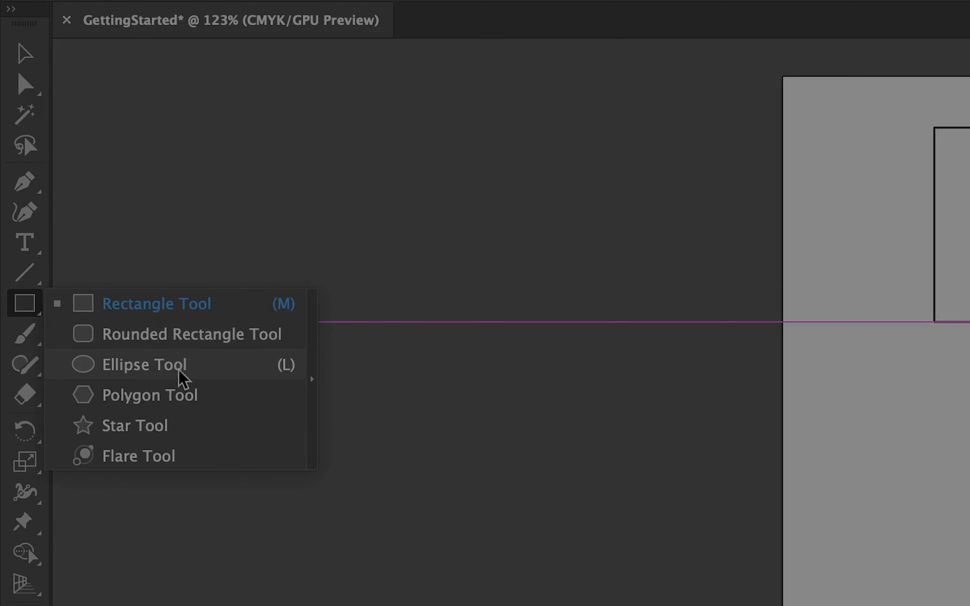
click(179, 336)
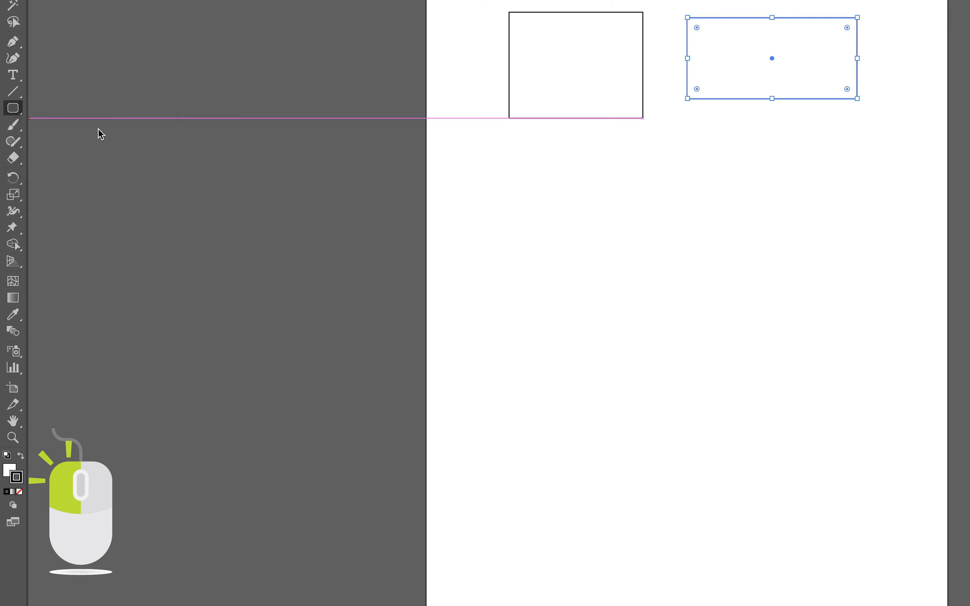
drag(851, 407, 969, 600)
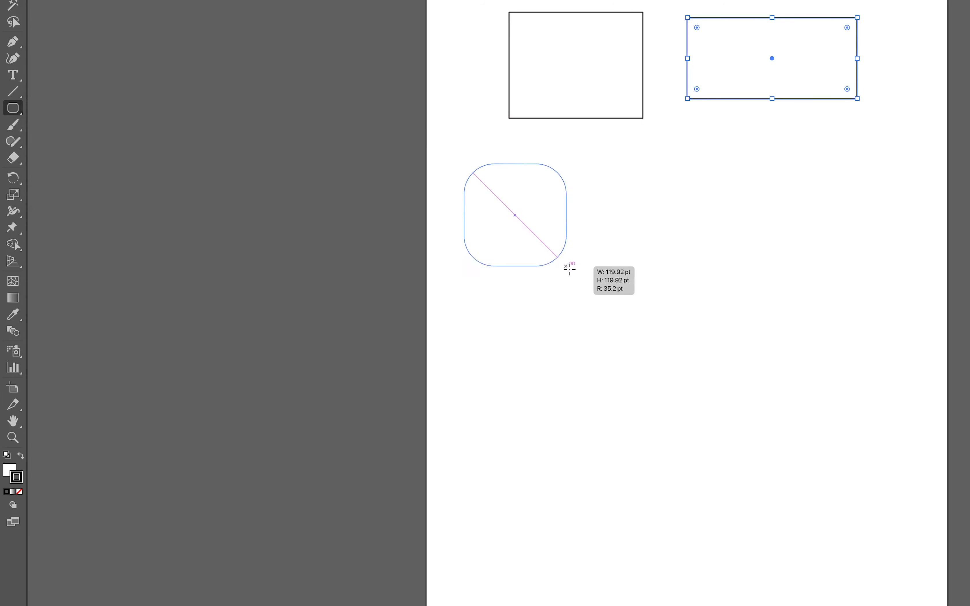
drag(570, 268, 569, 269)
drag(616, 172, 674, 508)
drag(16, 109, 101, 143)
drag(749, 142, 898, 276)
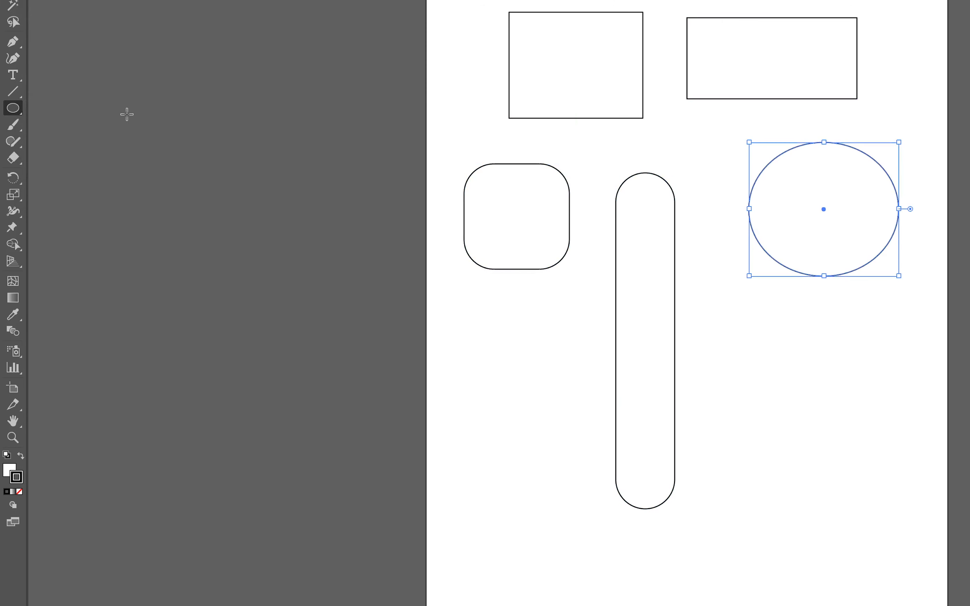
Draw a hexagon, scale it down to about 206 x 235 pt and place it directly below the ellipse
drag(5, 108, 87, 158)
drag(706, 355, 932, 491)
key(v)
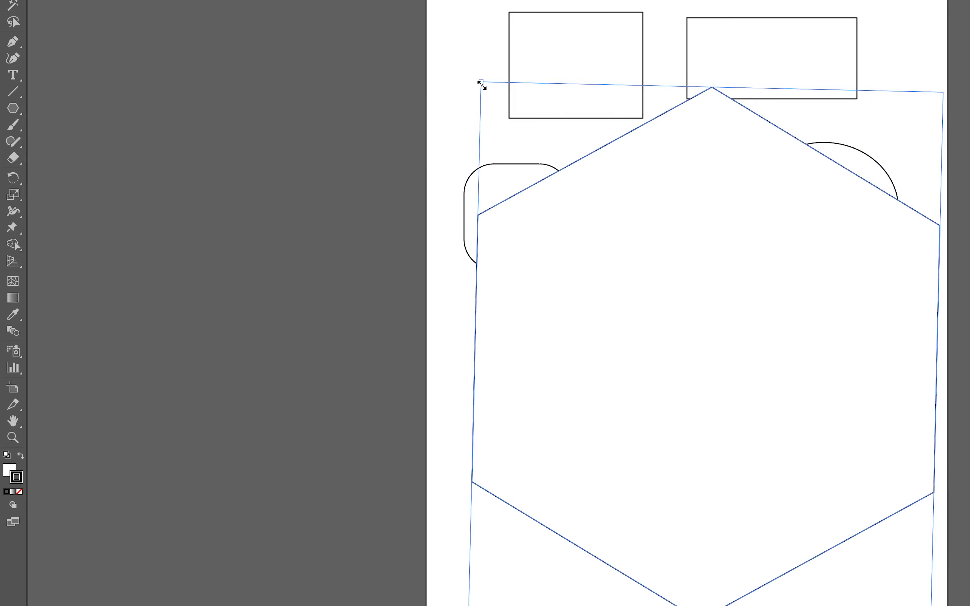
drag(480, 82, 764, 340)
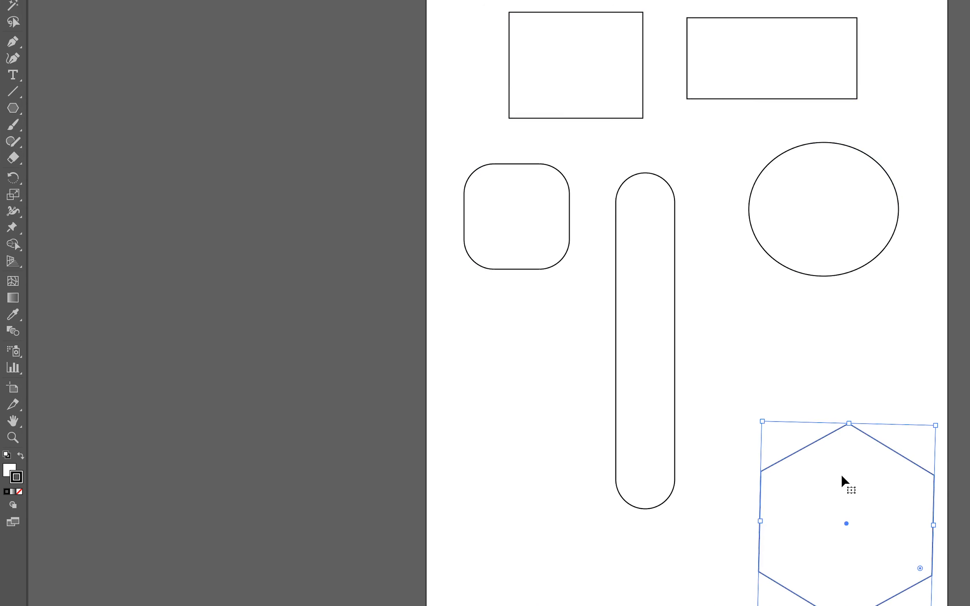
drag(842, 479, 824, 352)
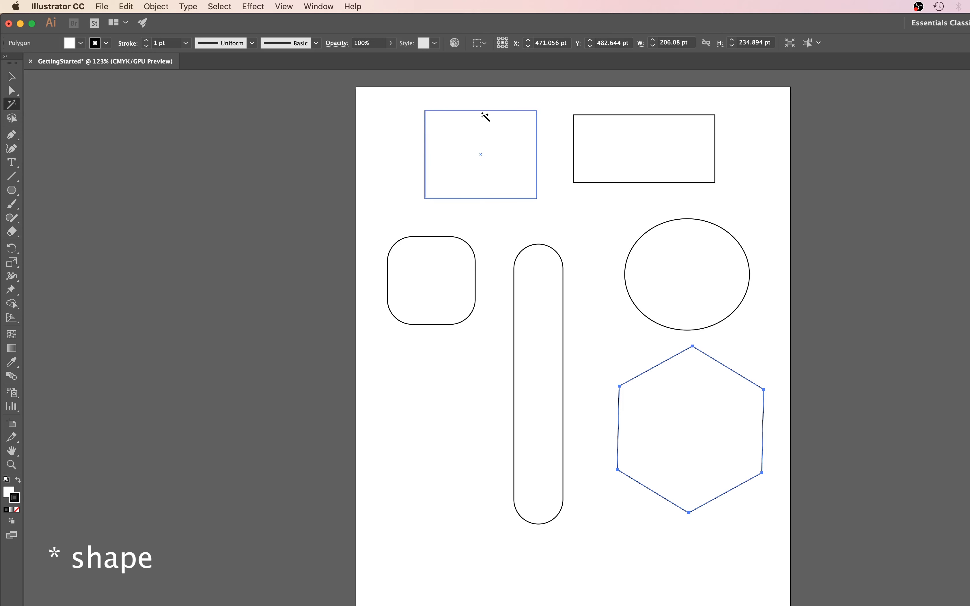
Use the Magic Wand on the first rectangle to select all similar shapes, and clear the selection
click(485, 116)
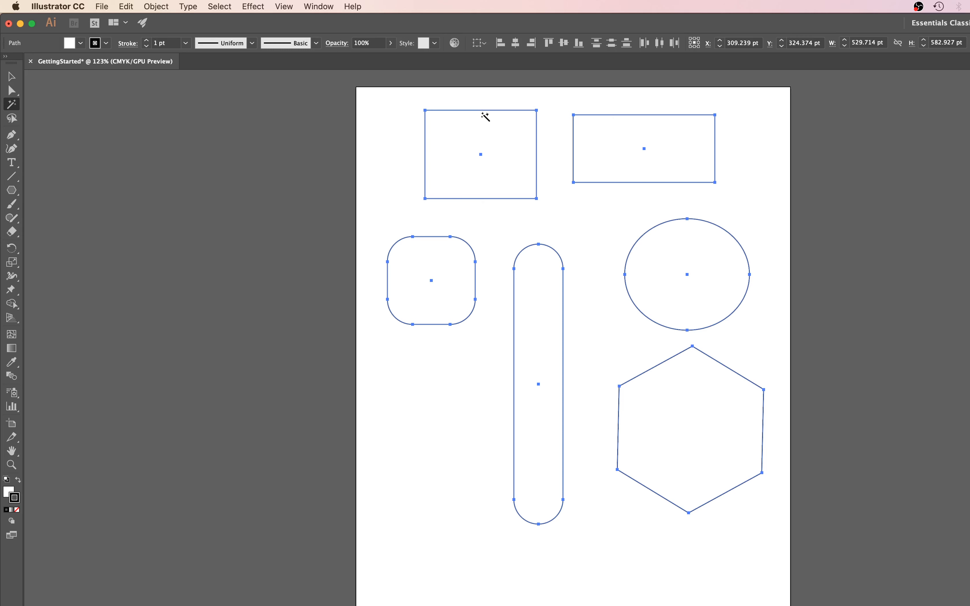
key(v)
click(341, 151)
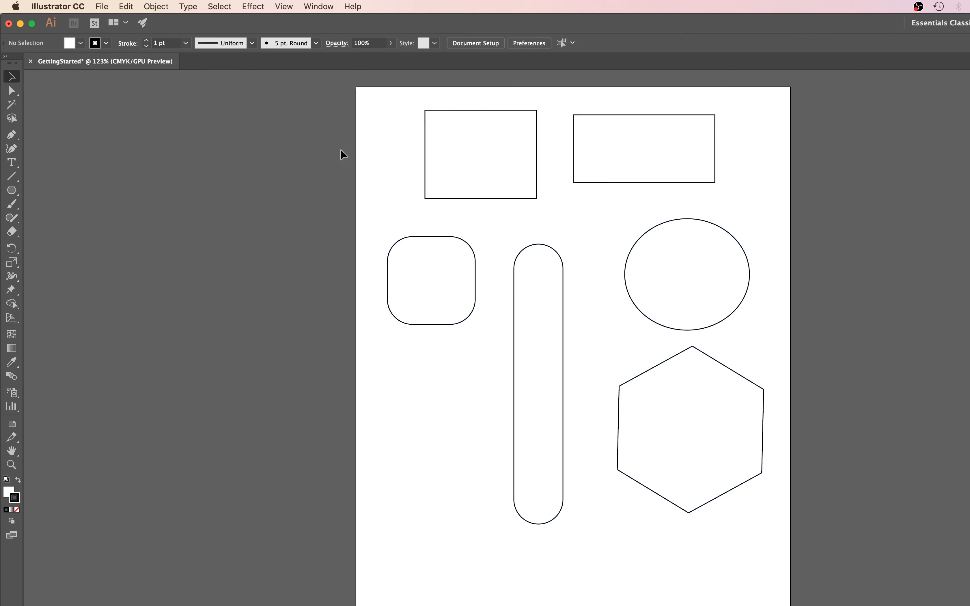
Fill the first rectangle with dark red, hex 840808, and deselect it
click(504, 182)
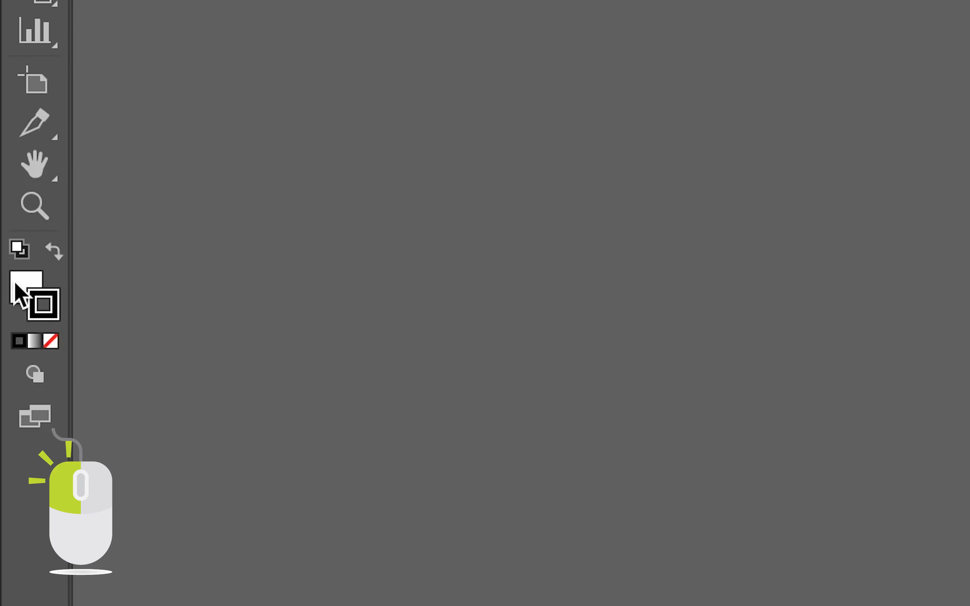
double_click(16, 286)
click(191, 189)
click(293, 242)
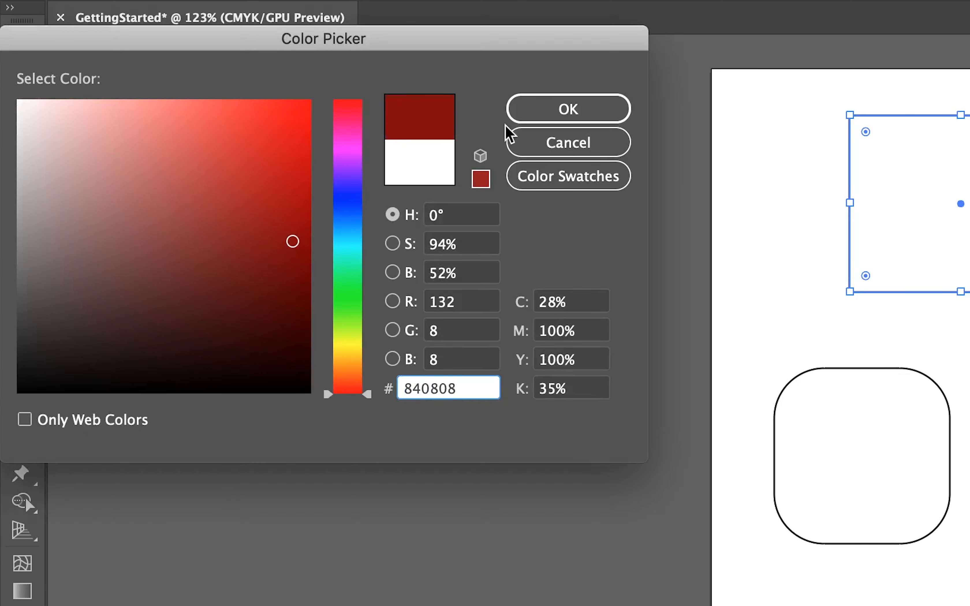
click(545, 118)
click(692, 279)
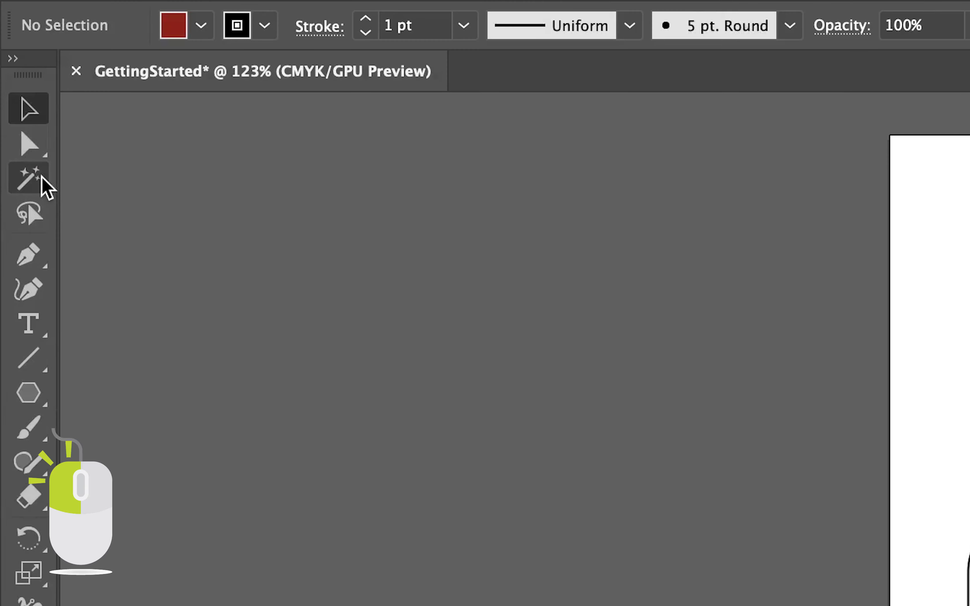
Select all white-filled shapes with the Magic Wand, sampling the second rectangle, and clear the selection
click(17, 107)
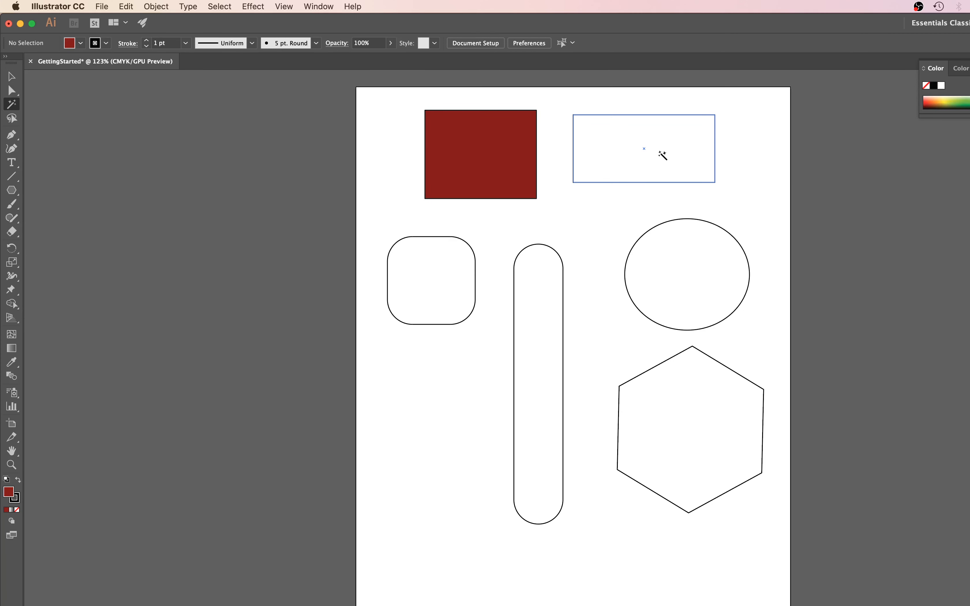
click(662, 155)
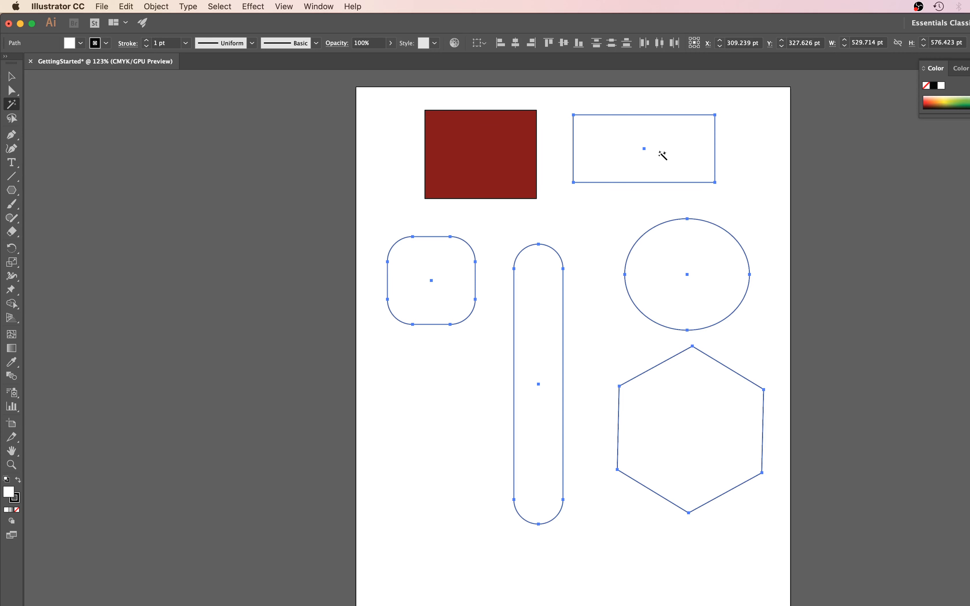
key(v)
click(632, 90)
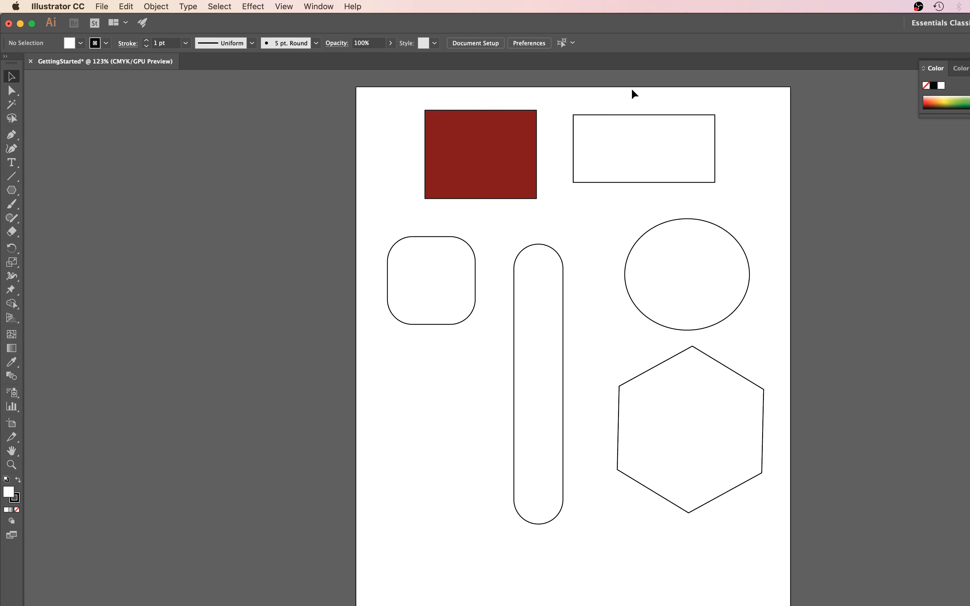
Set the stroke weight of the white rectangle beside the red one to 5 pt and deselect it
drag(632, 91, 727, 146)
click(185, 43)
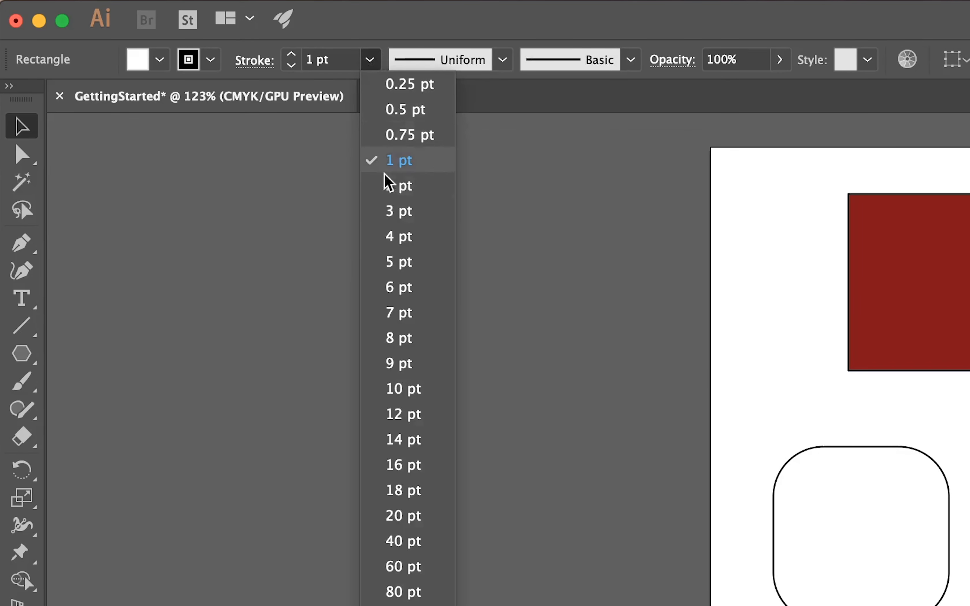
click(428, 265)
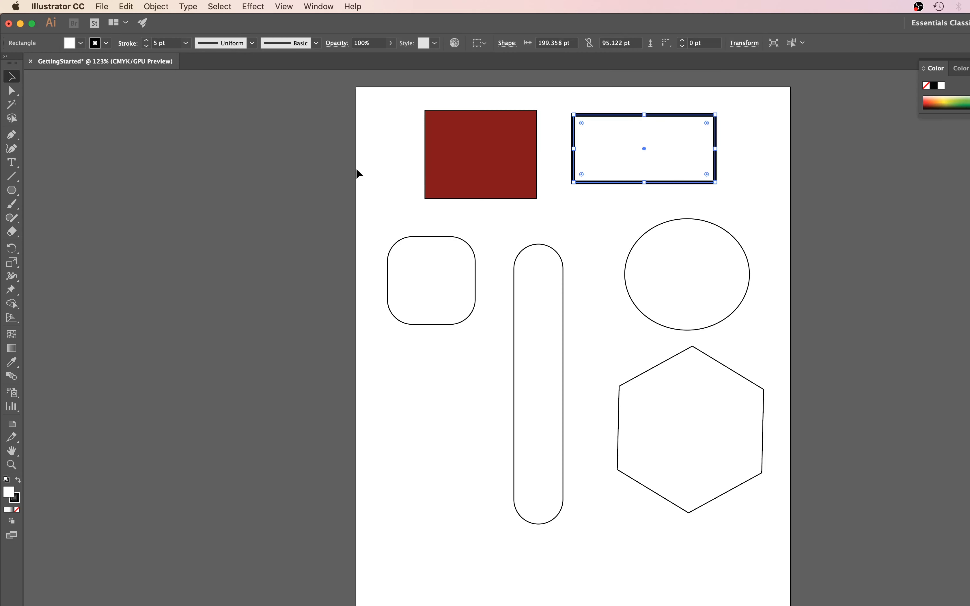
click(375, 123)
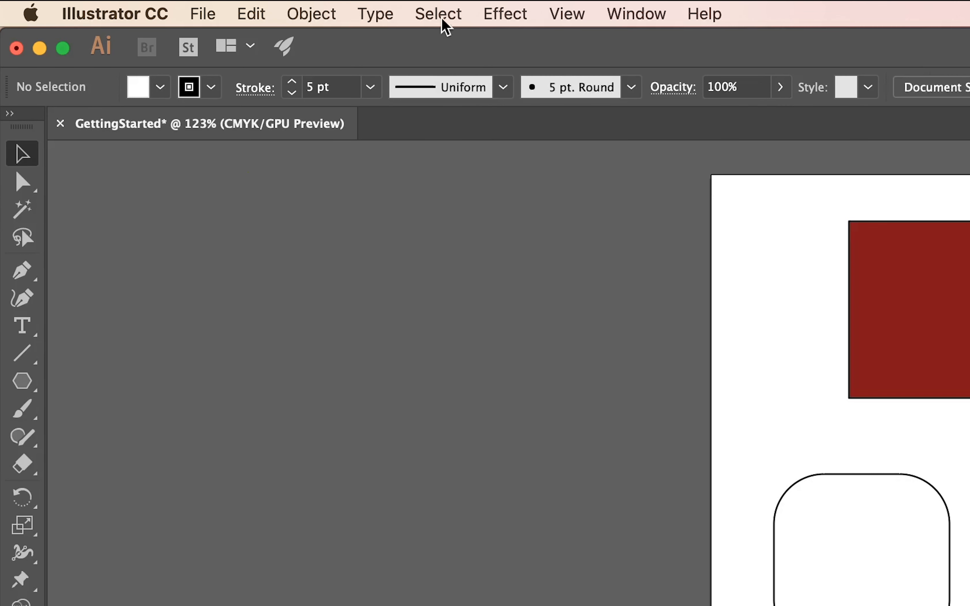
Select every object with the same fill color as the current white fill, and clear the selection
click(219, 7)
mouse_move(594, 255)
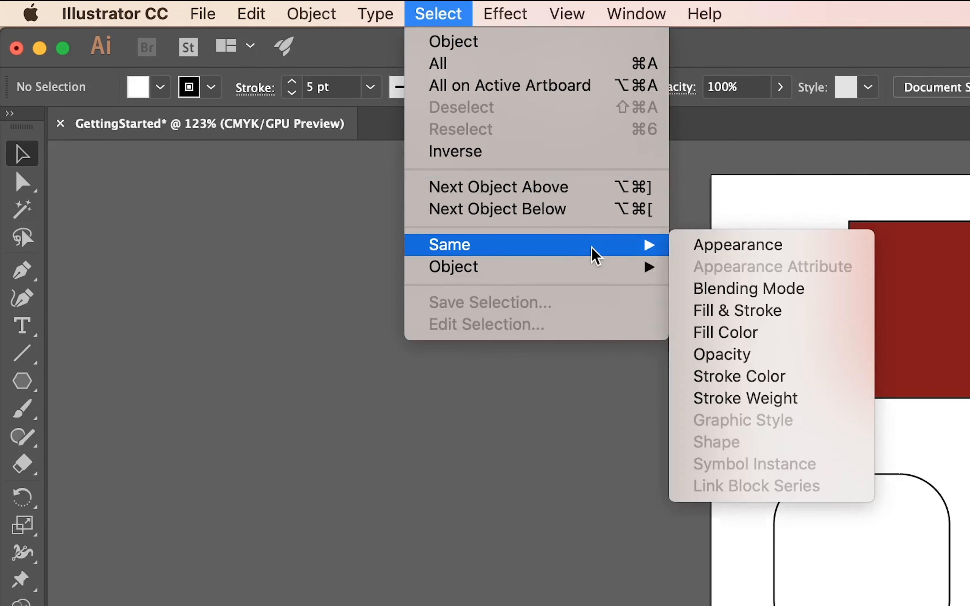
click(773, 332)
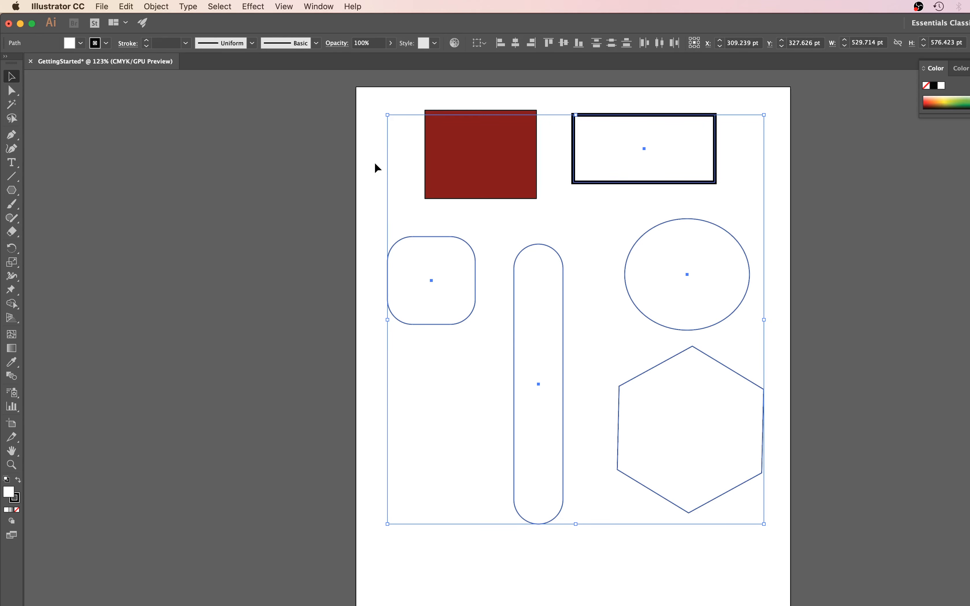
click(375, 164)
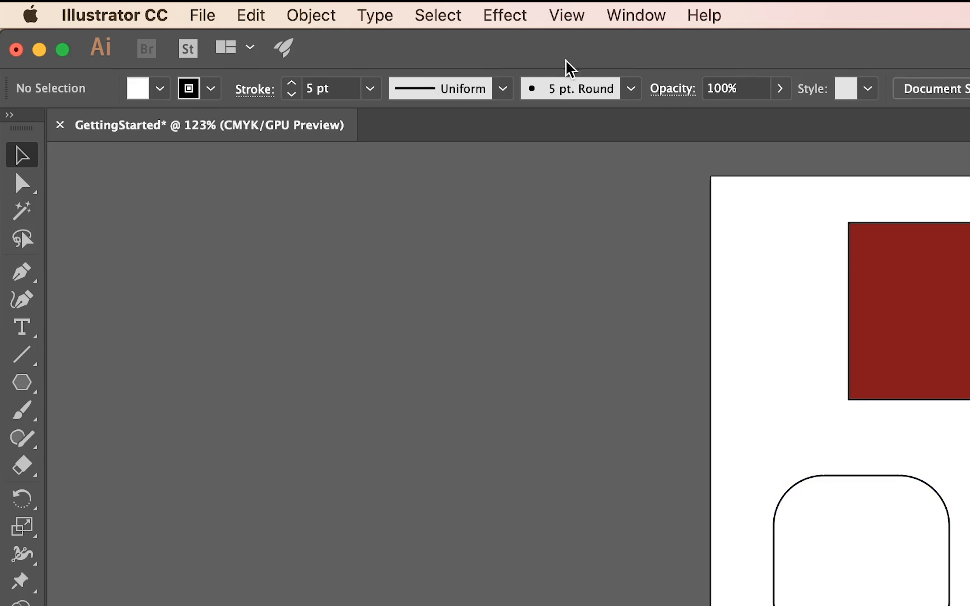
Select every object with the same stroke weight as the current 5 pt setting, and clear the selection
click(451, 16)
mouse_move(521, 246)
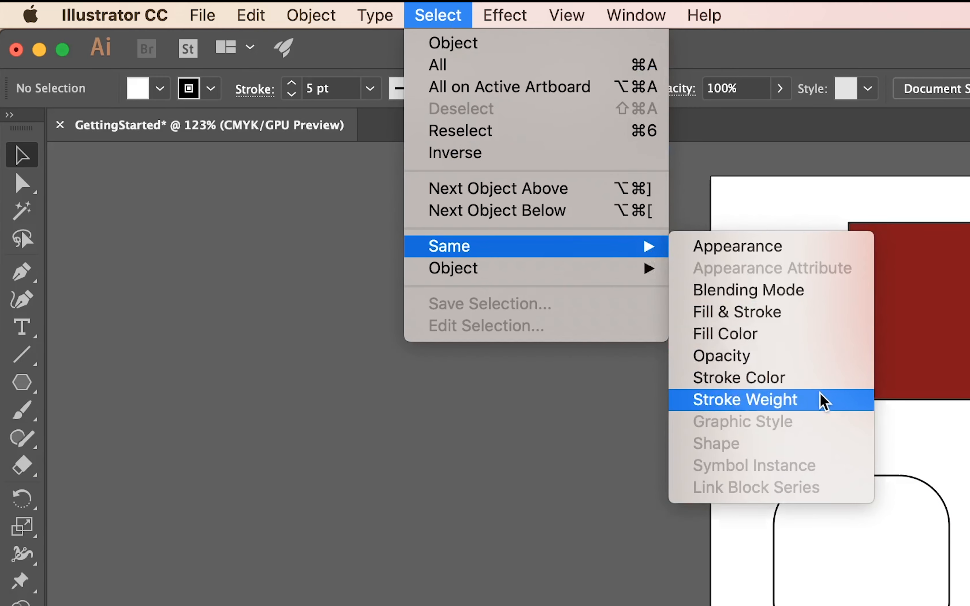
click(821, 401)
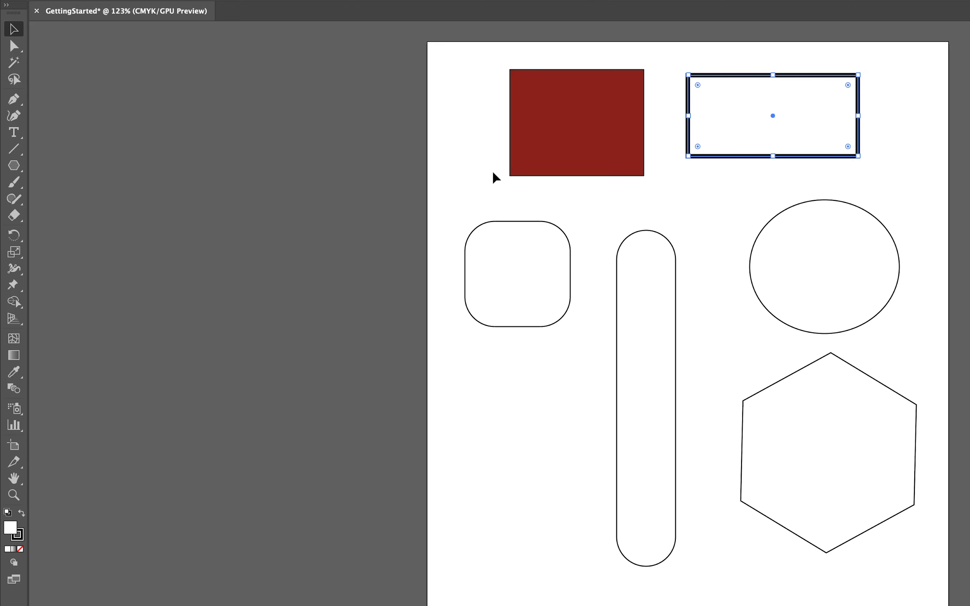
click(493, 172)
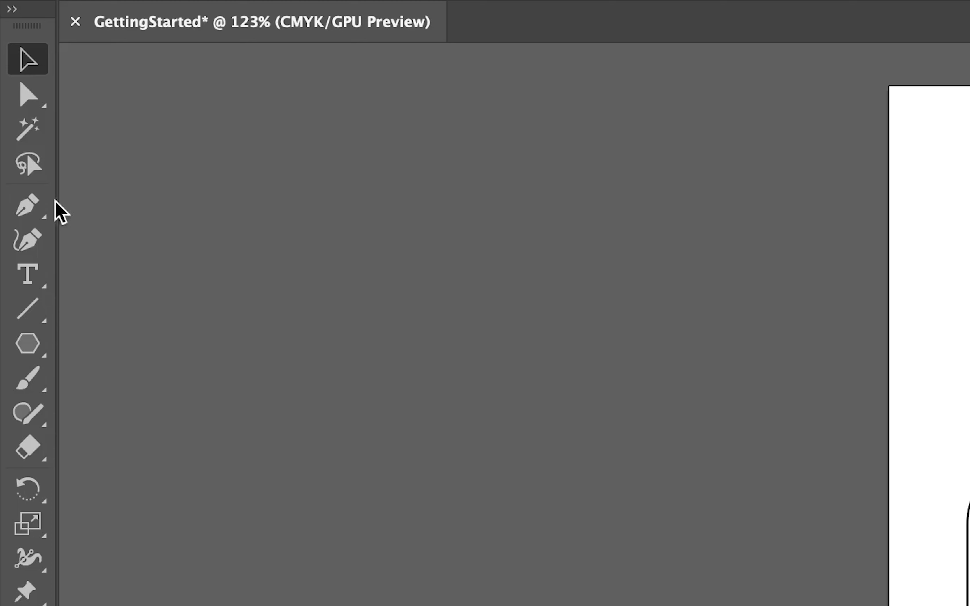
Lasso the two left corner points of the thick-stroked rectangle and move them up and inward with the Direct Selection tool, slanting the shape
click(29, 163)
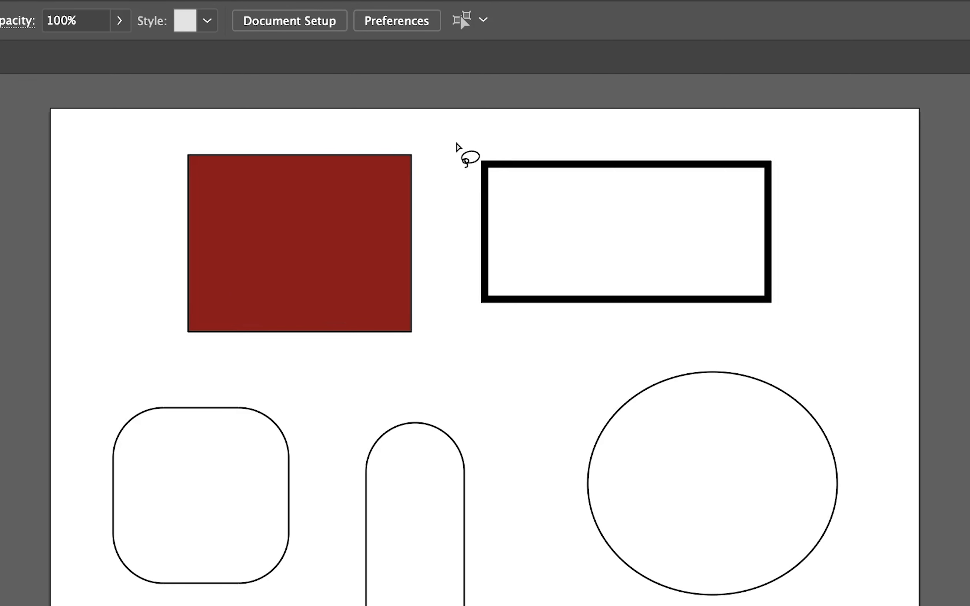
mouse_move(457, 144)
mouse_down()
mouse_move(519, 318)
mouse_move(502, 334)
mouse_move(474, 288)
mouse_move(425, 139)
mouse_move(425, 98)
mouse_move(491, 140)
mouse_move(512, 198)
mouse_move(478, 333)
mouse_up()
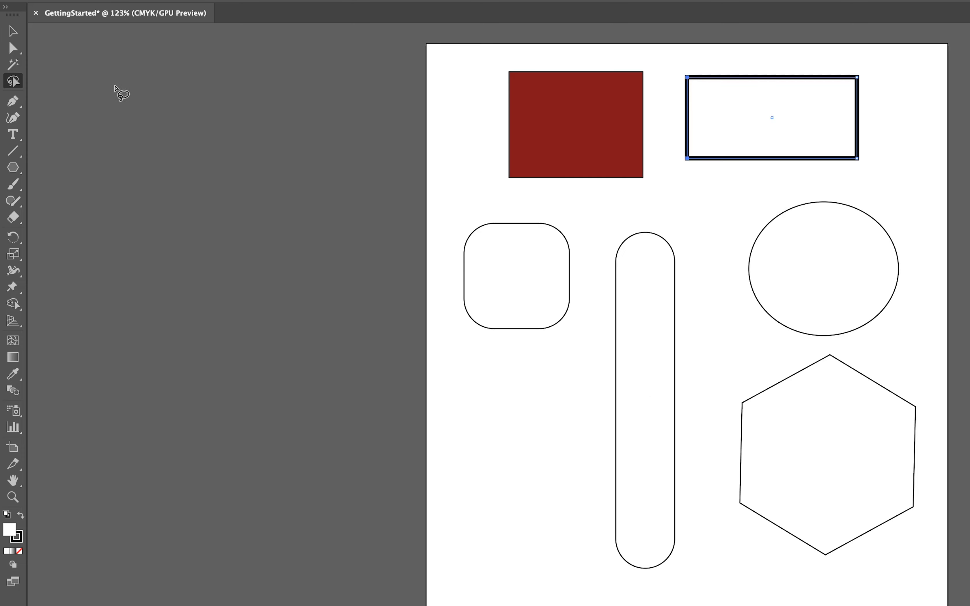
click(12, 48)
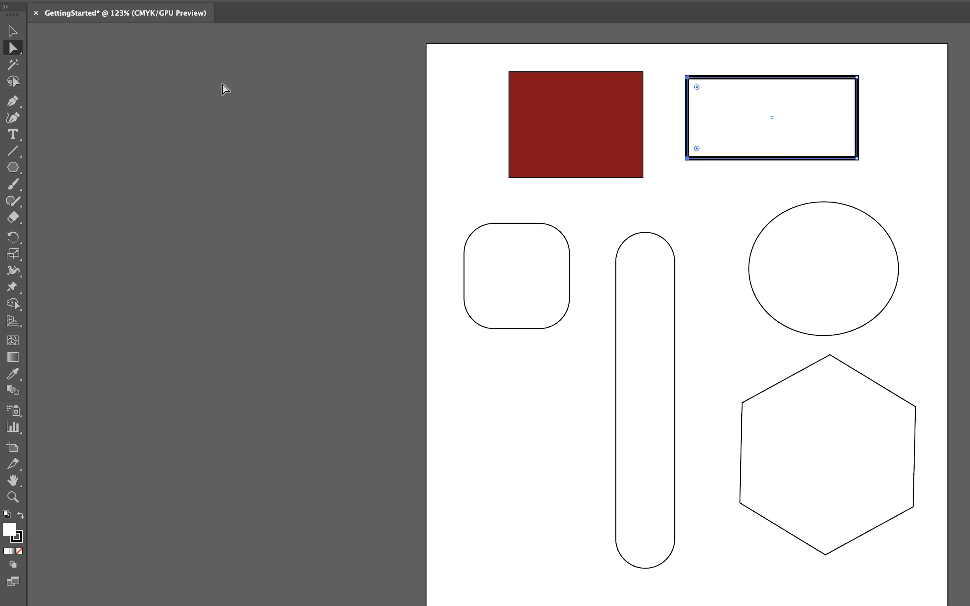
click(687, 78)
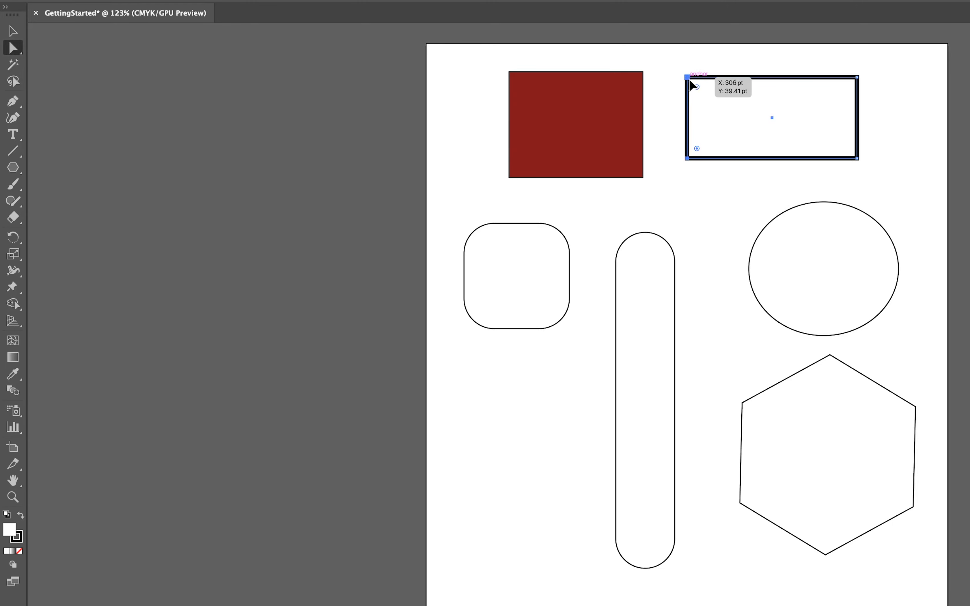
drag(689, 81, 754, 57)
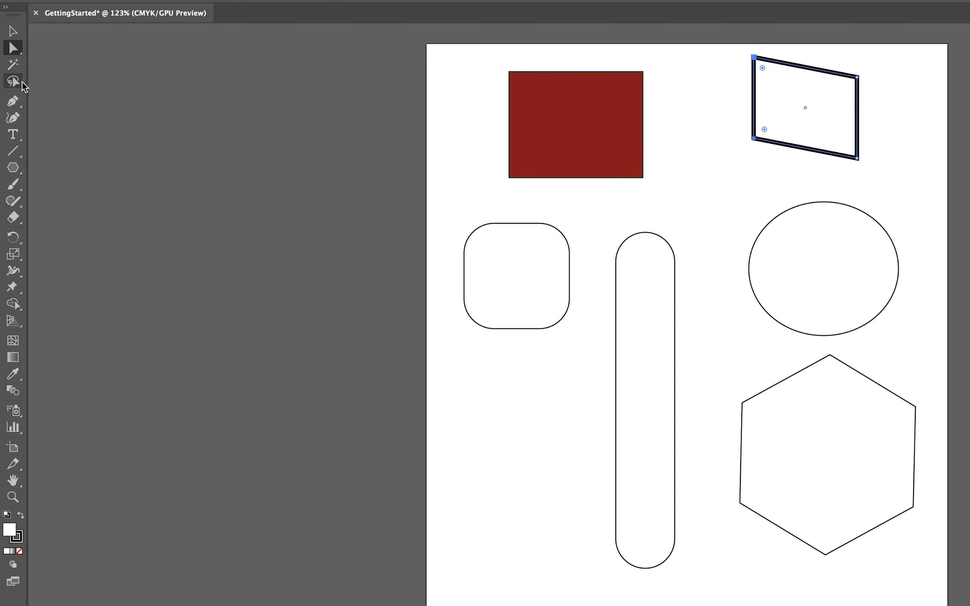
Lasso the rounded square's upper-left corner points and move them up and outward with the Direct Selection tool
click(22, 81)
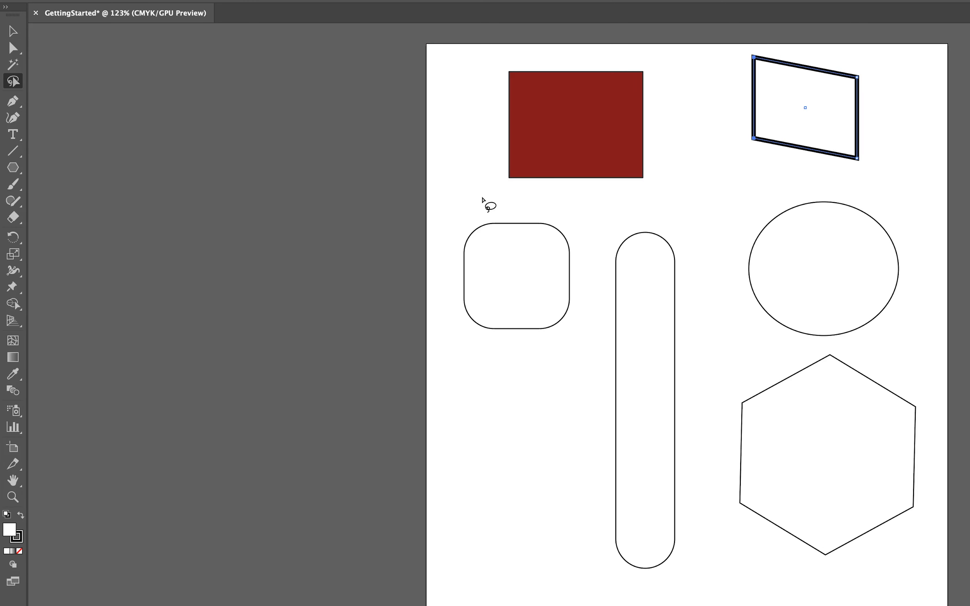
mouse_move(482, 194)
mouse_down()
mouse_move(452, 243)
mouse_move(470, 282)
mouse_move(524, 291)
mouse_move(536, 242)
mouse_move(478, 194)
mouse_up()
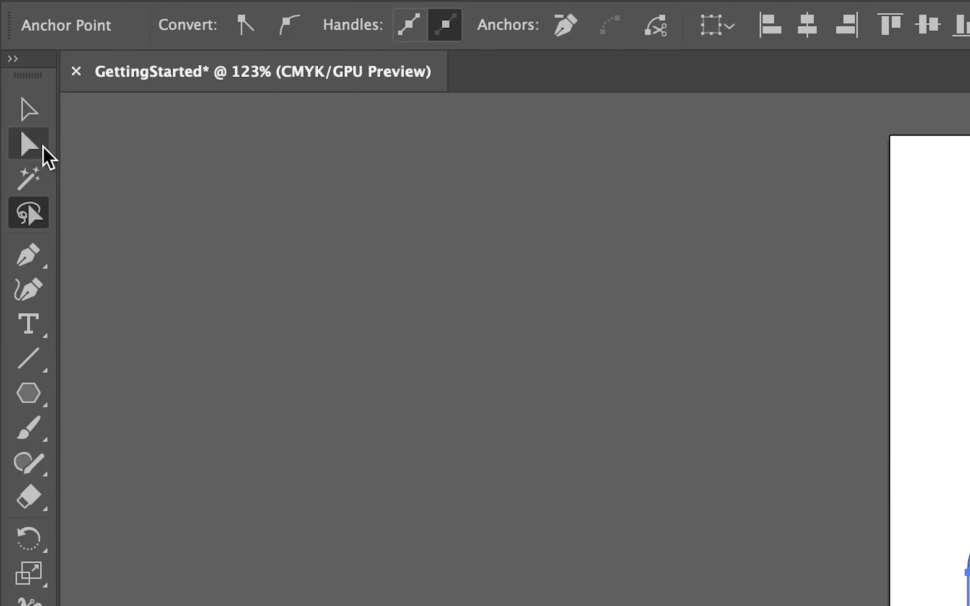
click(13, 49)
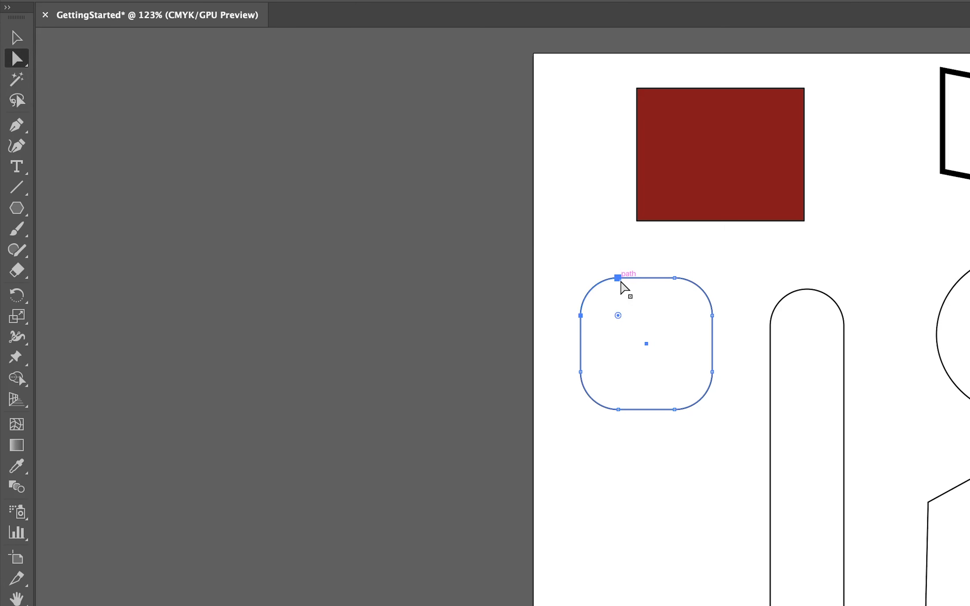
drag(620, 281, 580, 206)
drag(588, 186, 588, 187)
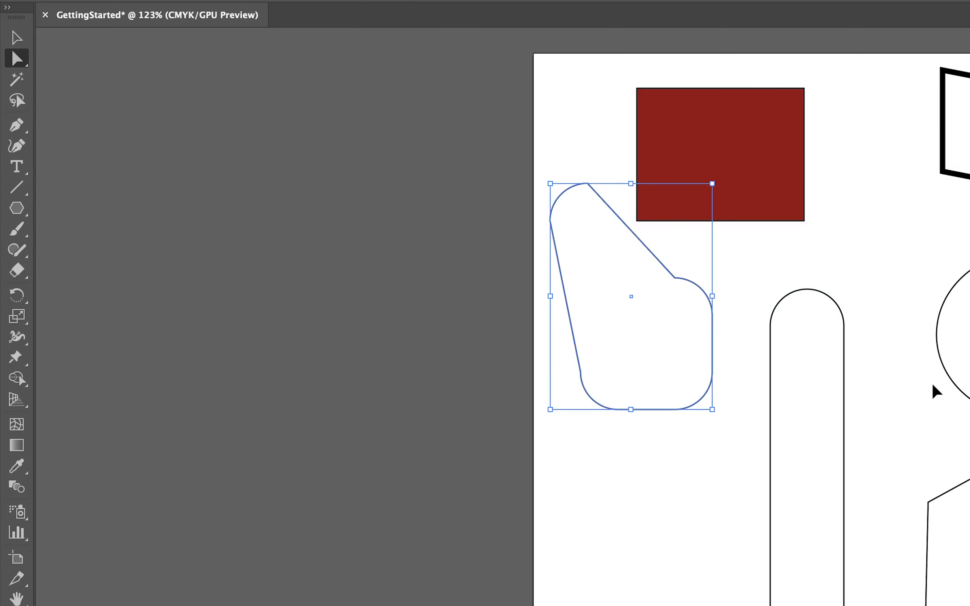
Undo the corner-point moves on the rounded square and the thick-stroked rectangle
key(super)
key(super+z)
key(super+z)
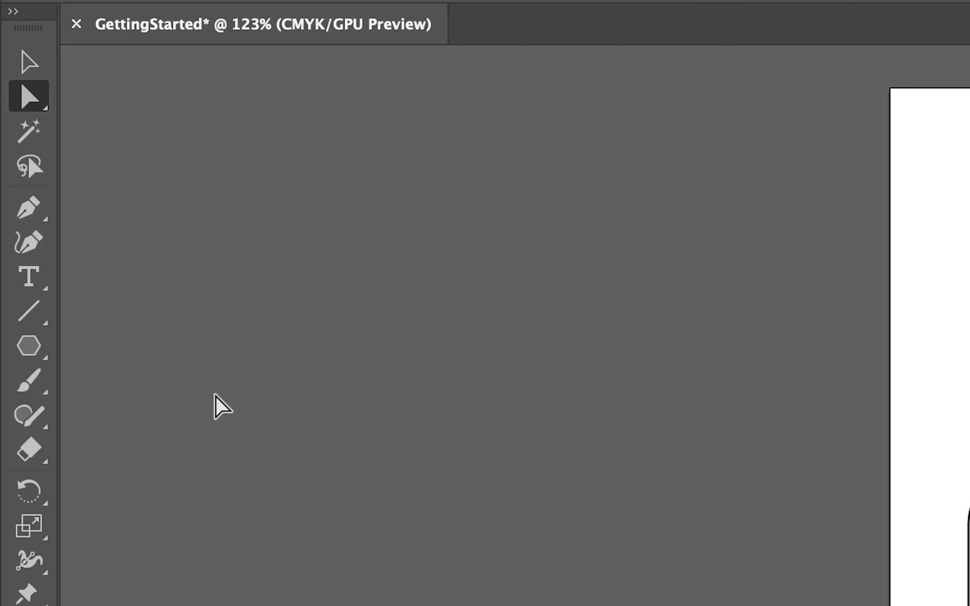
Paint two wavy vertical strokes side by side below the rounded square with the Paintbrush tool
click(35, 385)
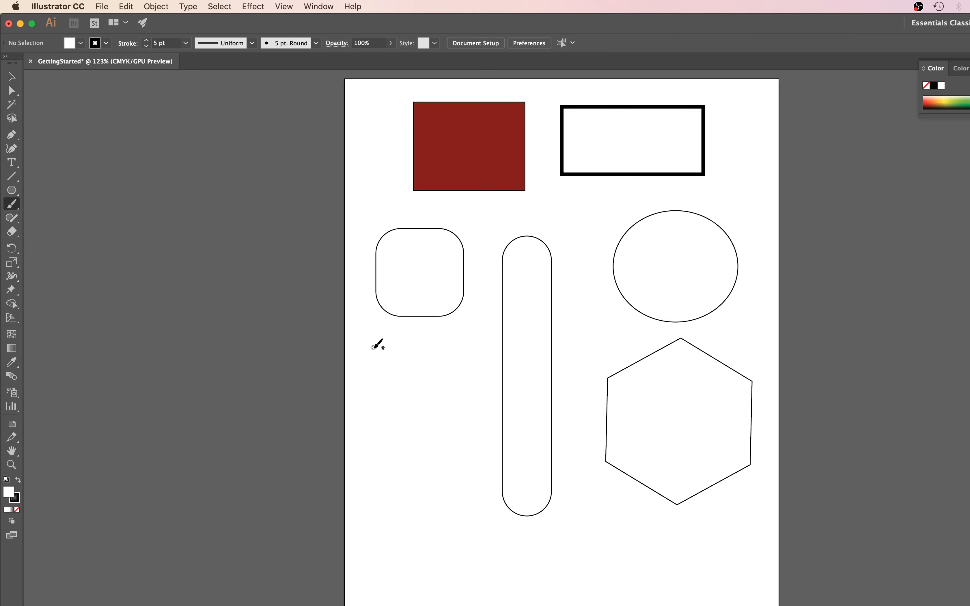
mouse_move(383, 340)
mouse_down()
mouse_move(387, 412)
mouse_move(443, 548)
mouse_up()
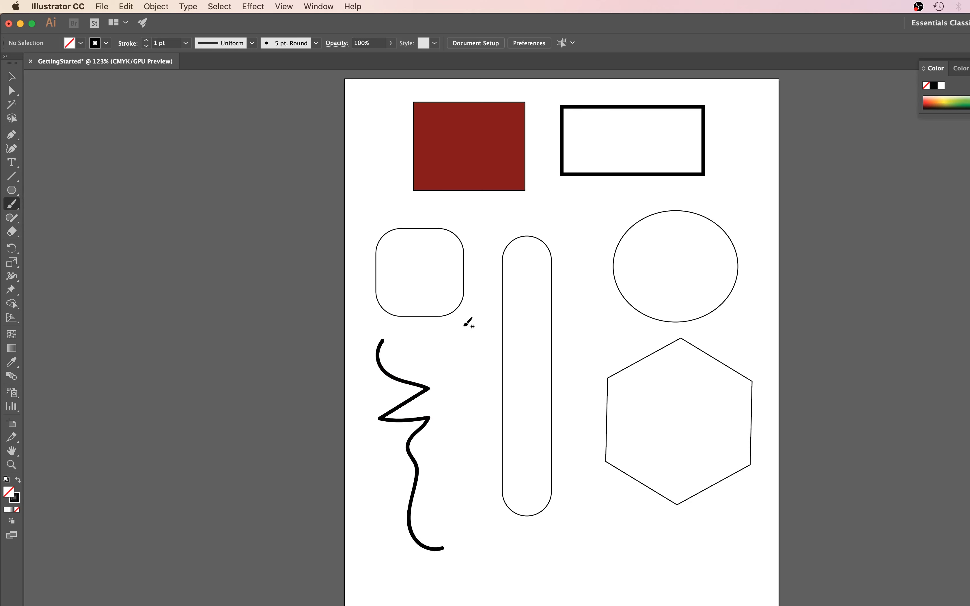
mouse_move(460, 328)
mouse_down()
mouse_move(445, 397)
mouse_move(472, 545)
mouse_up()
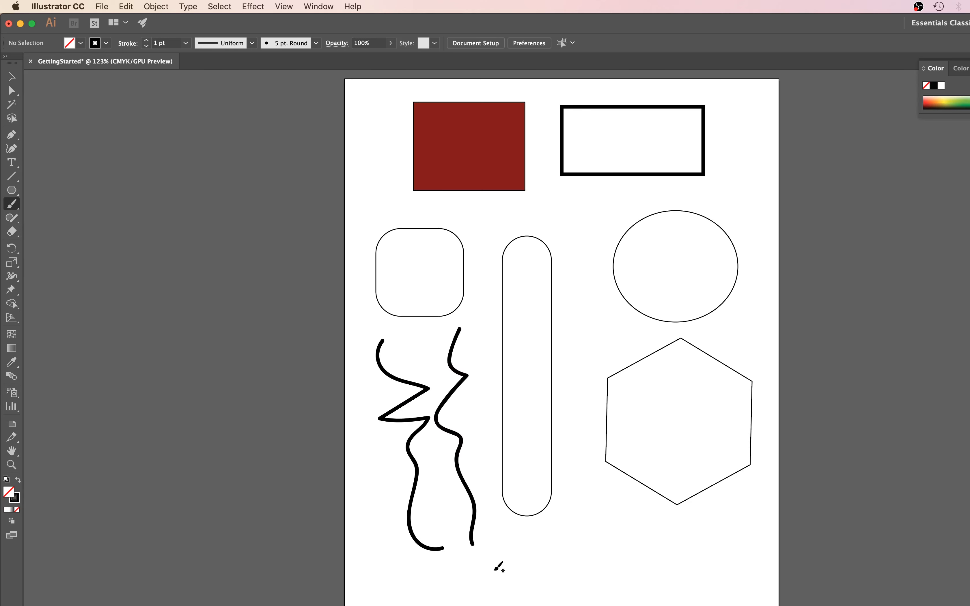
Paint two wavy strokes with the Blob Brush tool, one beside the artboard and one crossing its left edge
click(18, 202)
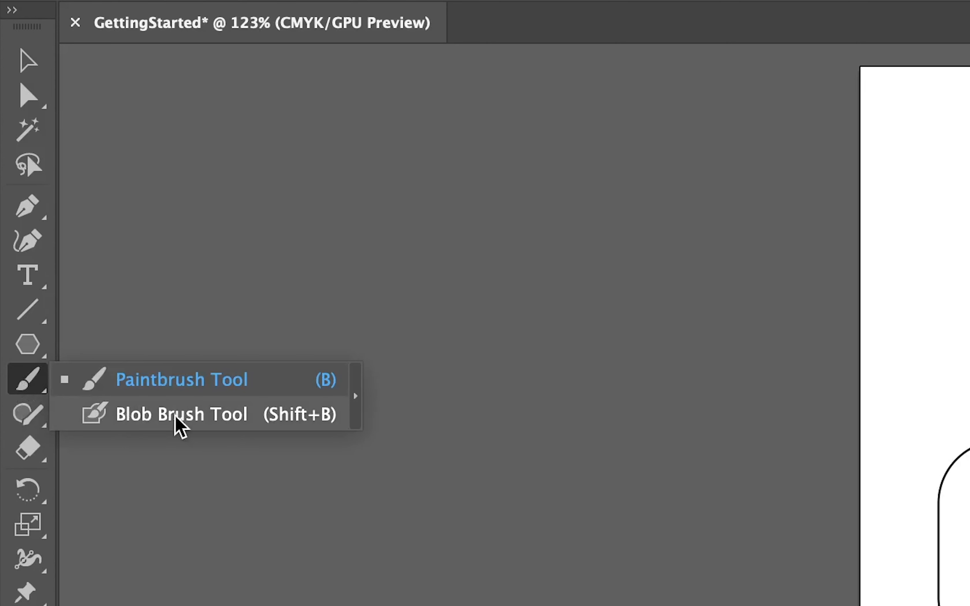
click(88, 219)
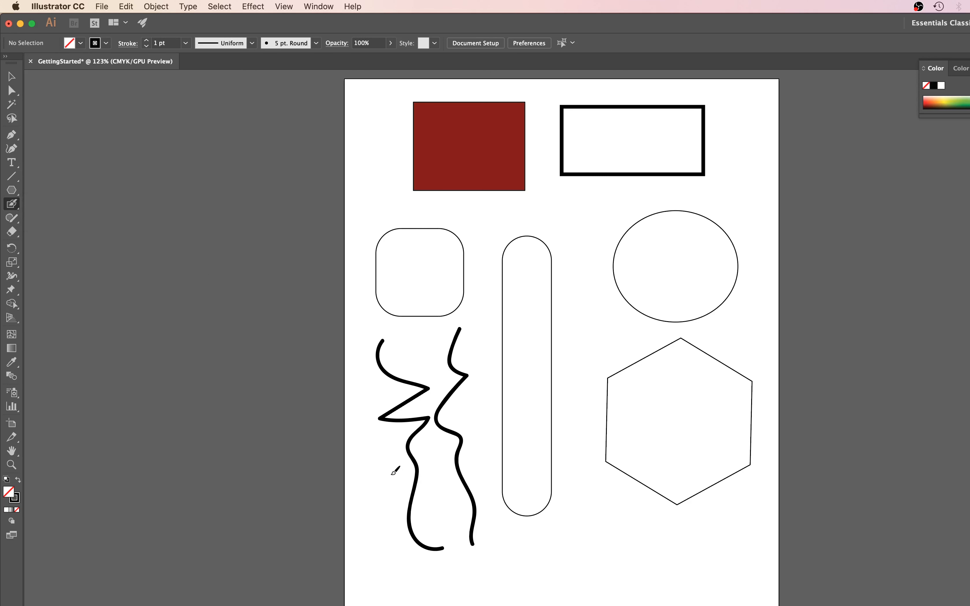
mouse_move(291, 330)
mouse_down()
mouse_move(262, 342)
mouse_move(283, 406)
mouse_move(293, 569)
mouse_up()
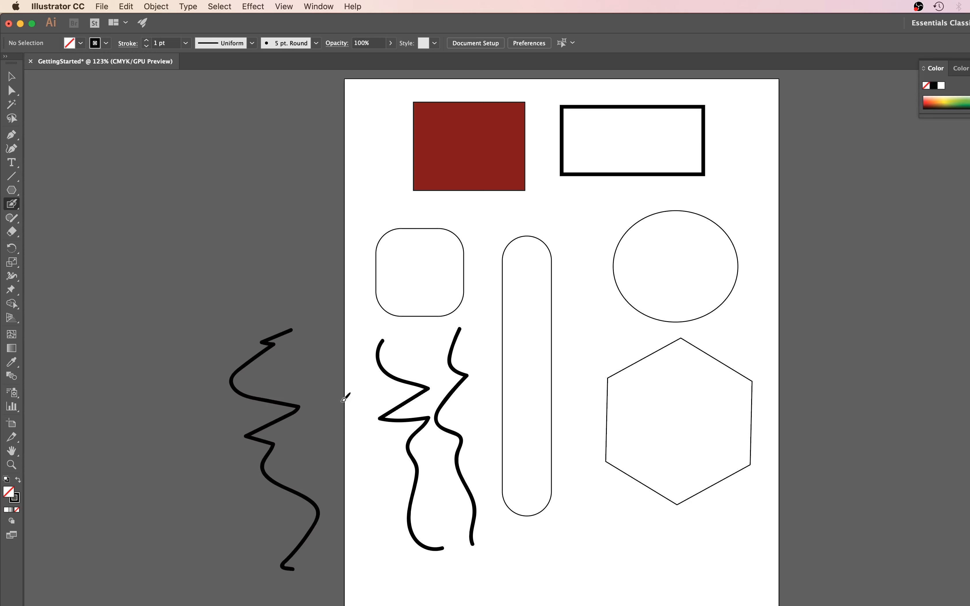
drag(299, 294, 397, 554)
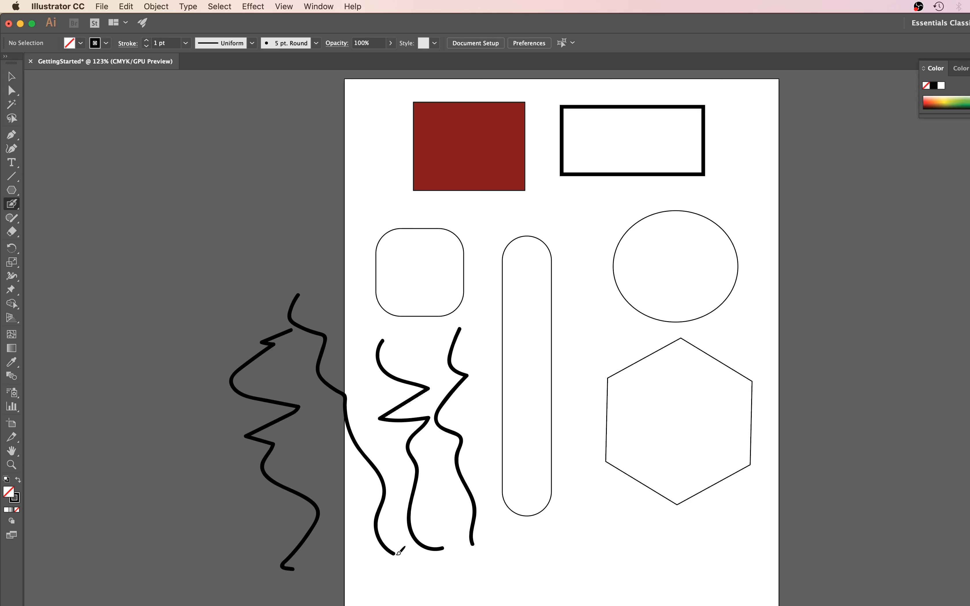
Compare the brush strokes in Outline view, return to the preview, and delete all artwork
key(super+y)
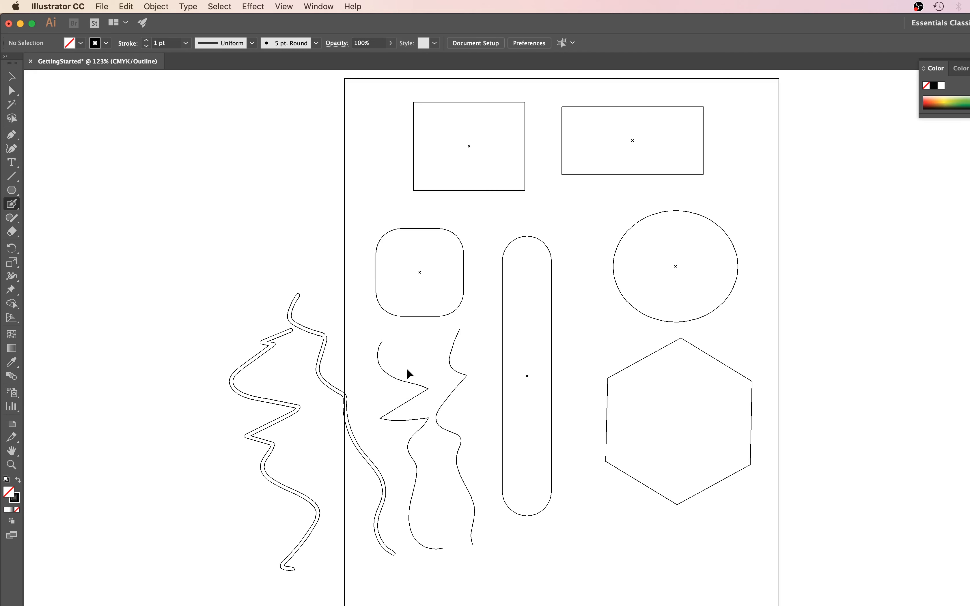
key(super+y)
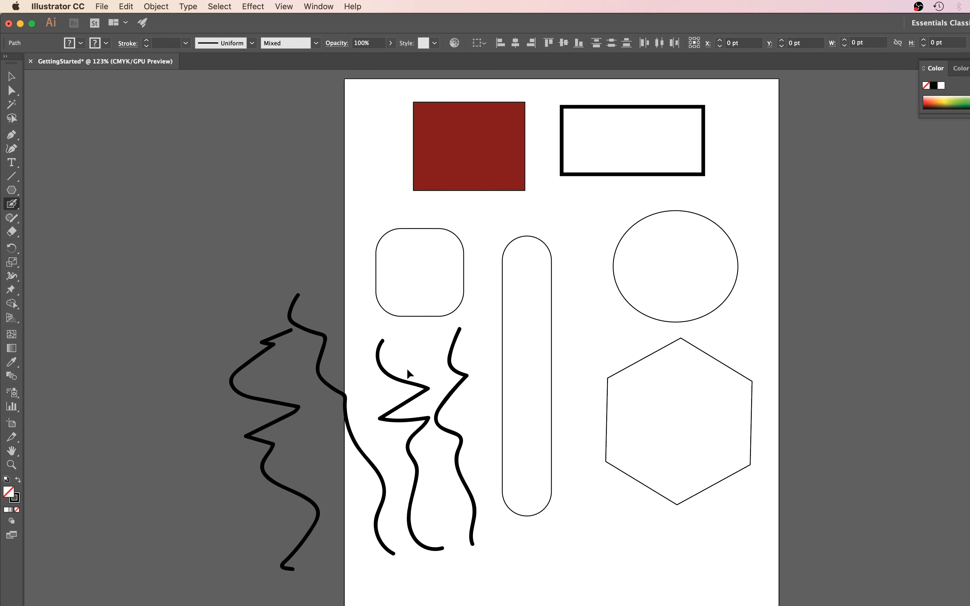
key(super+a)
key(Delete)
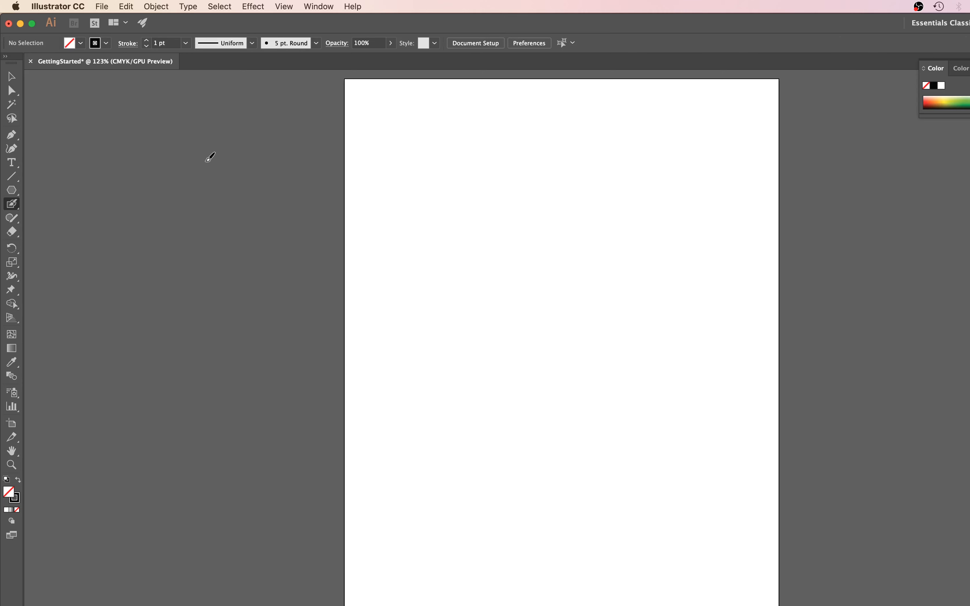
Draw a square, an ellipse, a triangle and a hexagon with the Shaper tool, and delete them all
click(13, 219)
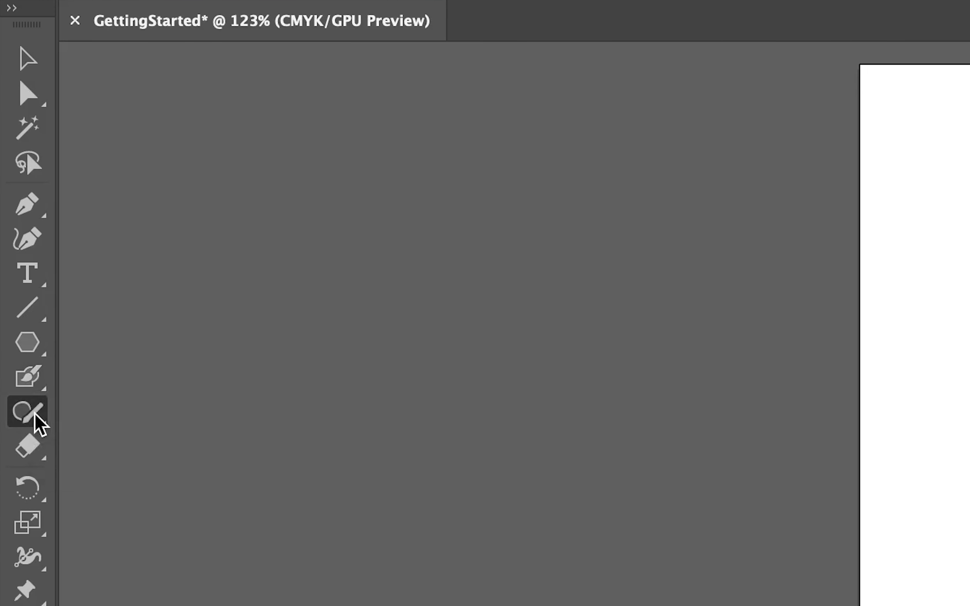
click(39, 423)
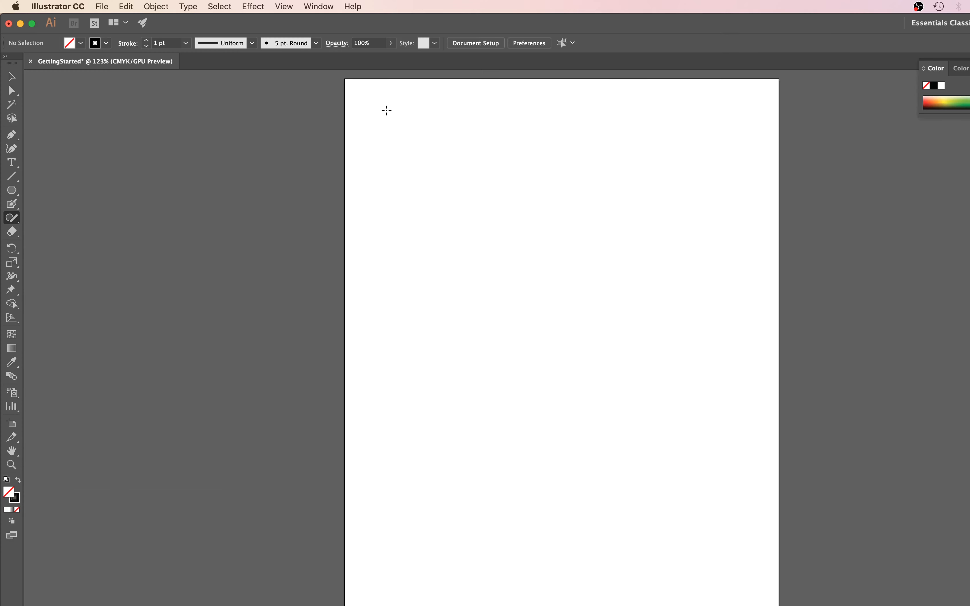
mouse_move(387, 110)
mouse_down()
mouse_move(562, 113)
mouse_move(580, 175)
mouse_move(578, 262)
mouse_move(443, 251)
mouse_move(381, 207)
mouse_move(391, 109)
mouse_up()
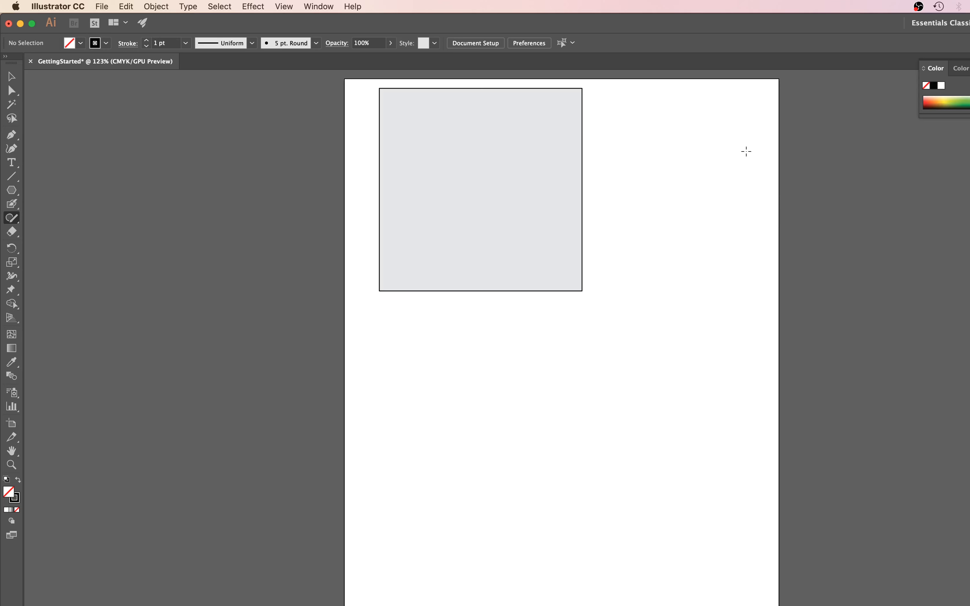
mouse_move(667, 119)
mouse_down()
mouse_move(677, 291)
mouse_move(778, 136)
mouse_move(628, 109)
mouse_move(666, 117)
mouse_up()
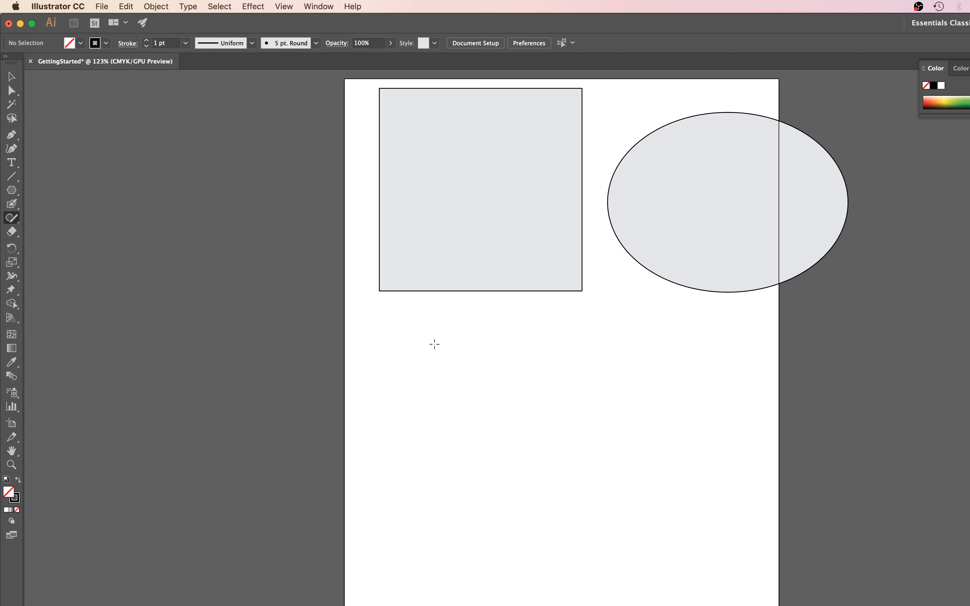
mouse_move(447, 317)
mouse_down()
mouse_move(424, 438)
mouse_move(443, 478)
mouse_move(585, 468)
mouse_move(483, 334)
mouse_move(450, 317)
mouse_up()
mouse_move(451, 314)
mouse_down()
mouse_move(423, 442)
mouse_move(576, 442)
mouse_move(504, 339)
mouse_move(471, 316)
mouse_up()
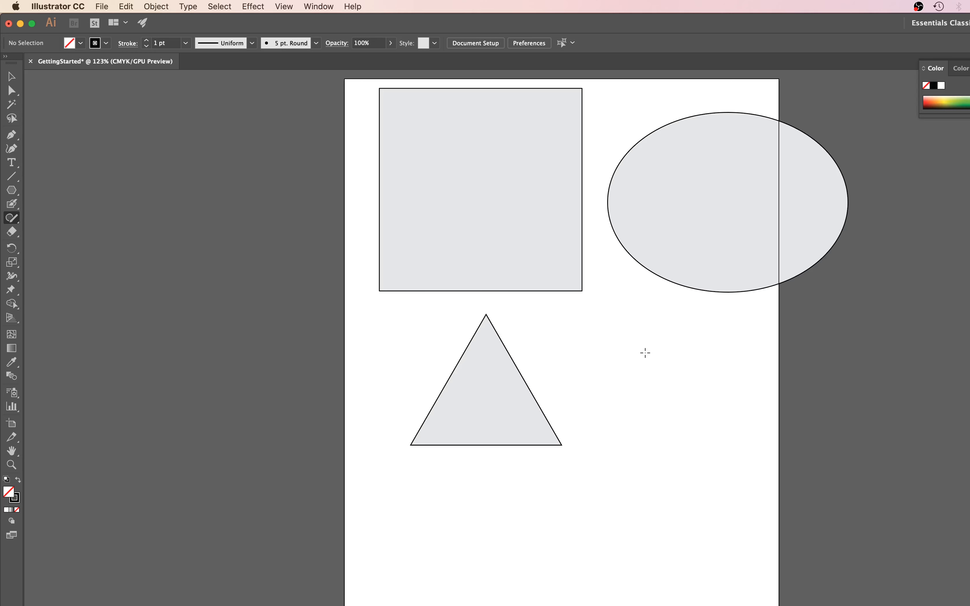
mouse_move(633, 331)
mouse_down()
mouse_move(595, 378)
mouse_move(647, 473)
mouse_move(750, 469)
mouse_move(776, 377)
mouse_move(678, 312)
mouse_move(636, 336)
mouse_up()
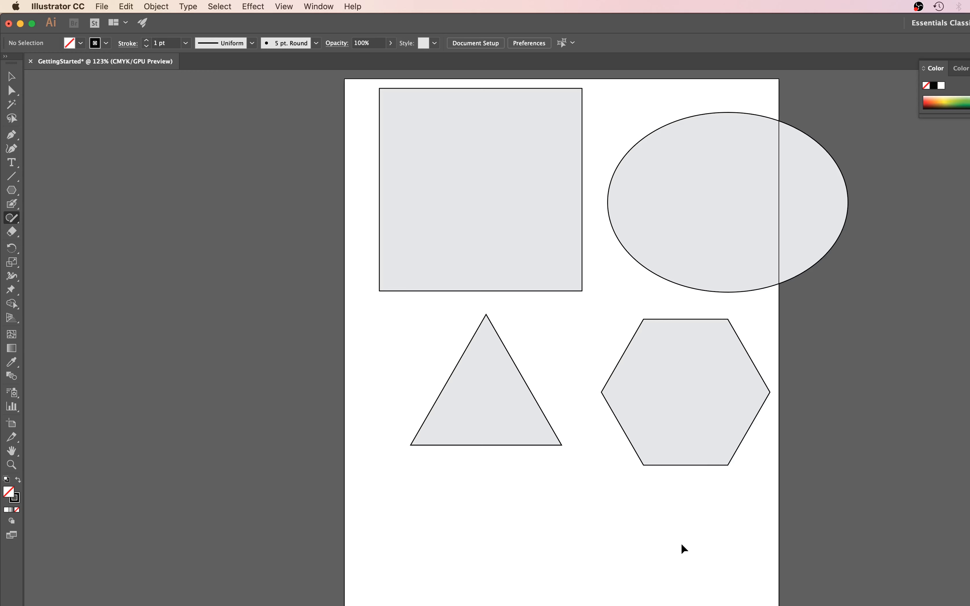
key(super+a)
key(Delete)
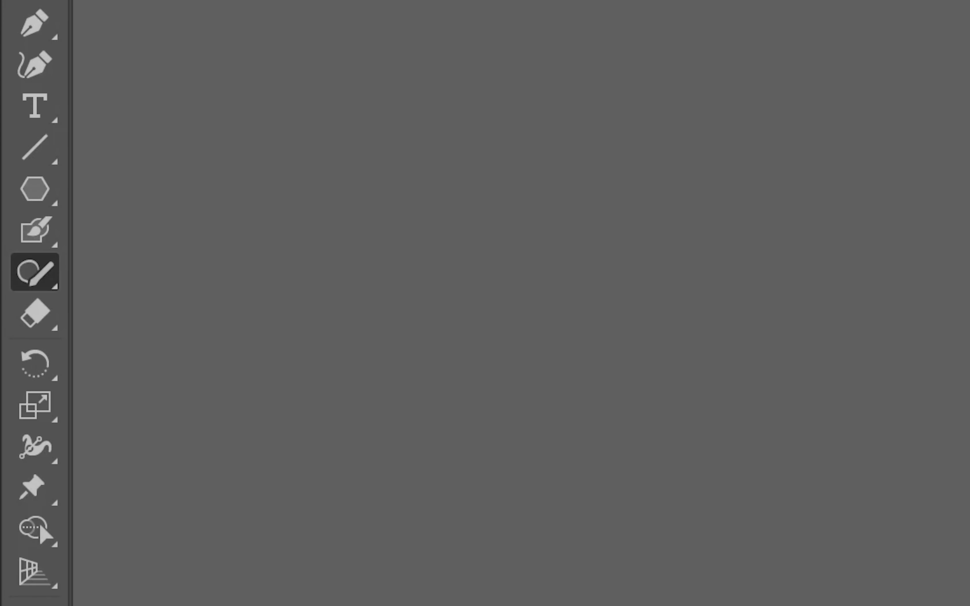
Draw seven freehand Pencil paths: three wavy ones across the upper artboard, a U-shaped curve below, and three arcs around it
click(56, 277)
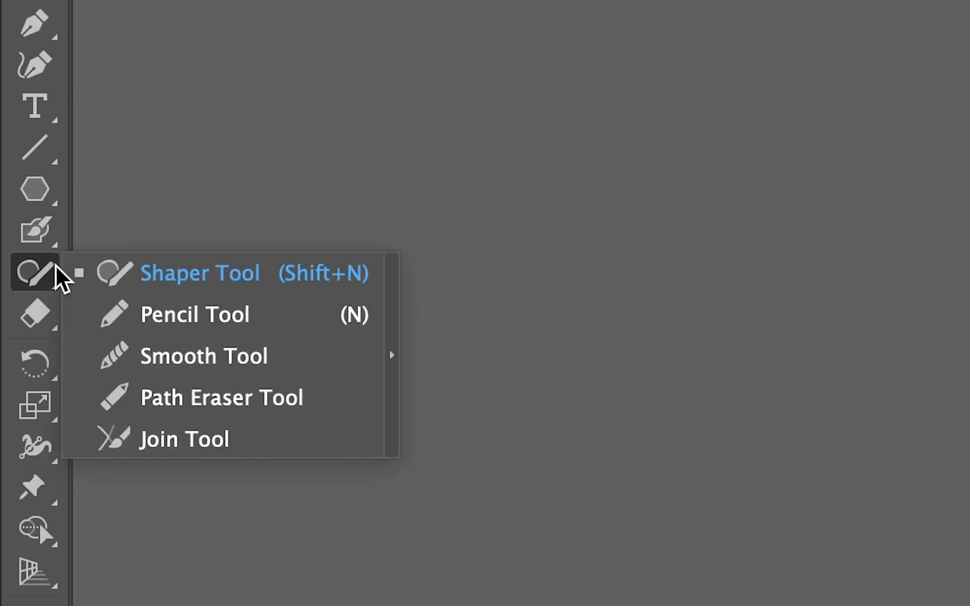
click(112, 314)
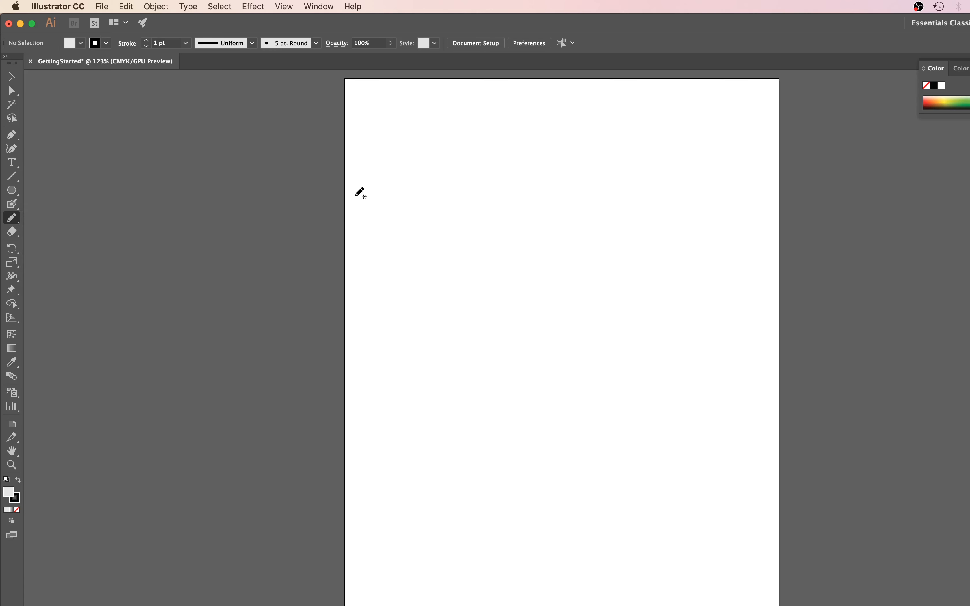
drag(385, 145, 420, 337)
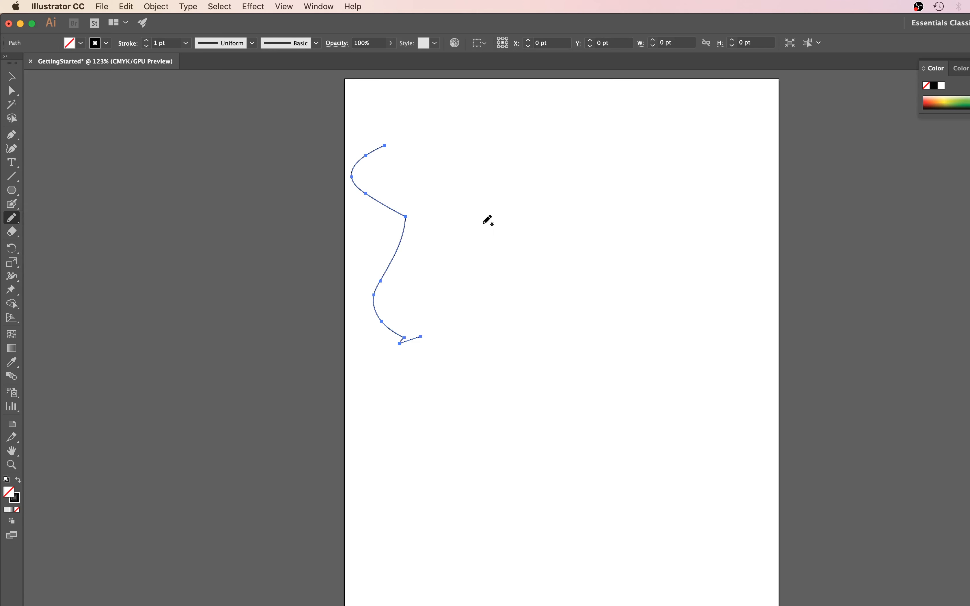
mouse_move(469, 125)
mouse_down()
mouse_move(486, 242)
mouse_move(481, 326)
mouse_up()
drag(555, 141, 558, 334)
mouse_move(464, 346)
mouse_down()
mouse_move(498, 451)
mouse_move(649, 350)
mouse_up()
drag(662, 261, 689, 417)
drag(548, 532, 687, 462)
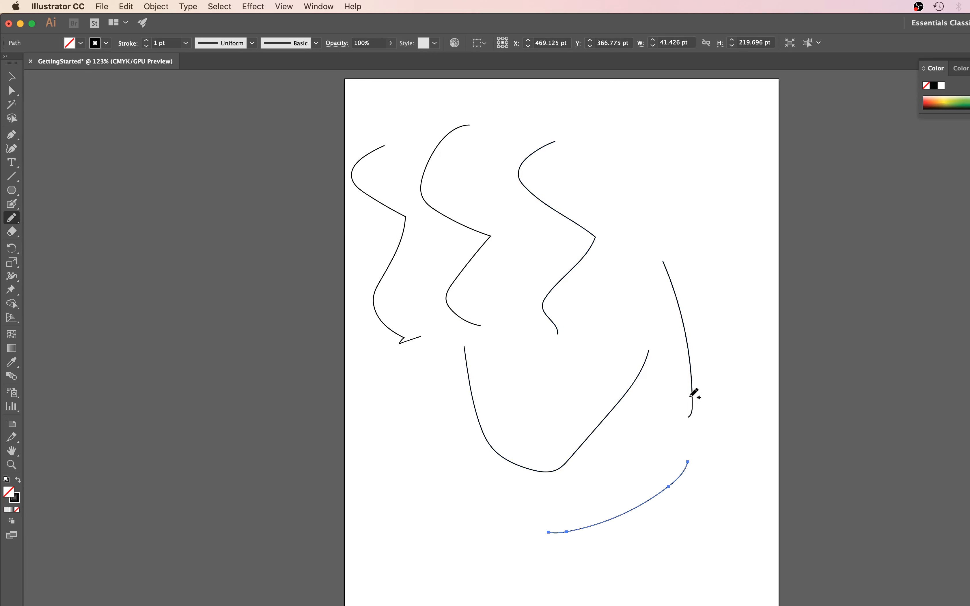
drag(393, 417, 496, 534)
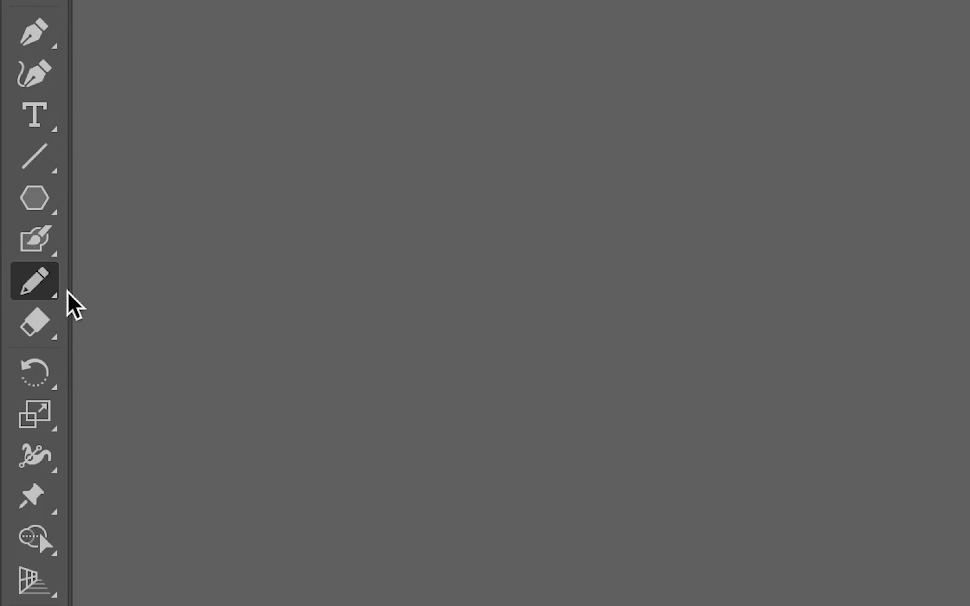
Smooth the lower end of the selected lower-left curve with repeated Smooth tool strokes
click(53, 289)
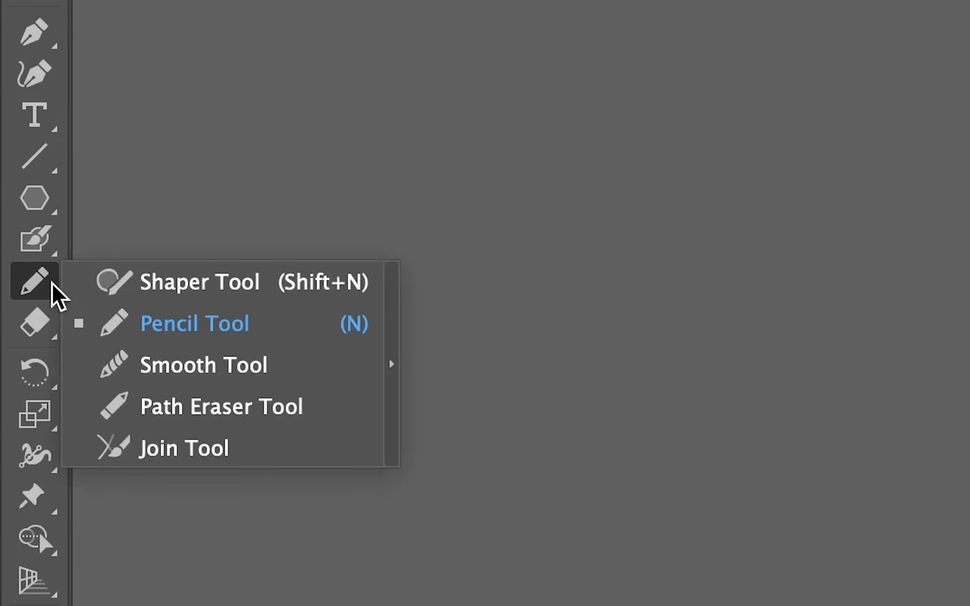
click(155, 366)
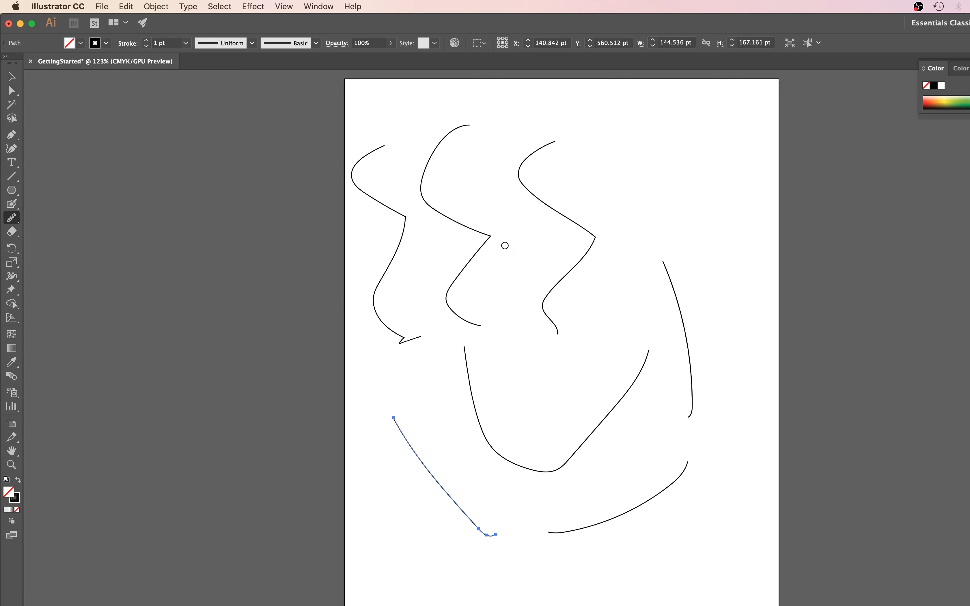
drag(445, 491, 499, 544)
mouse_move(459, 505)
mouse_down()
mouse_move(475, 521)
mouse_move(491, 578)
mouse_up()
mouse_move(493, 498)
mouse_down()
mouse_move(474, 560)
mouse_move(499, 559)
mouse_move(501, 535)
mouse_up()
mouse_move(498, 527)
mouse_down()
mouse_move(435, 481)
mouse_move(519, 552)
mouse_up()
drag(474, 527, 459, 506)
mouse_move(498, 537)
mouse_down()
mouse_move(459, 510)
mouse_move(437, 472)
mouse_move(426, 500)
mouse_move(416, 442)
mouse_move(399, 420)
mouse_move(521, 530)
mouse_up()
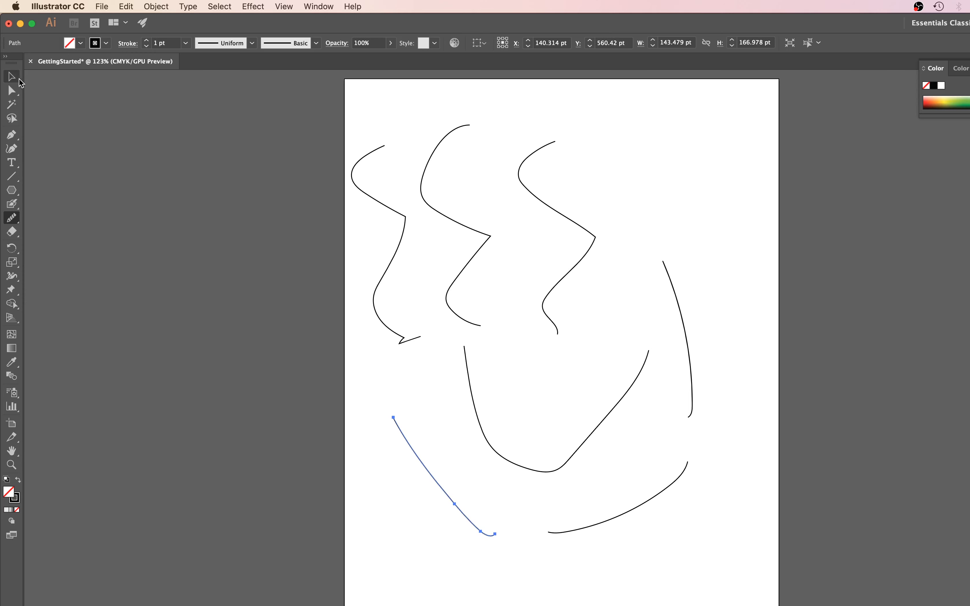
Select the middle wavy path and round off its sharp right-hand corner with the Smooth tool
click(12, 76)
click(476, 261)
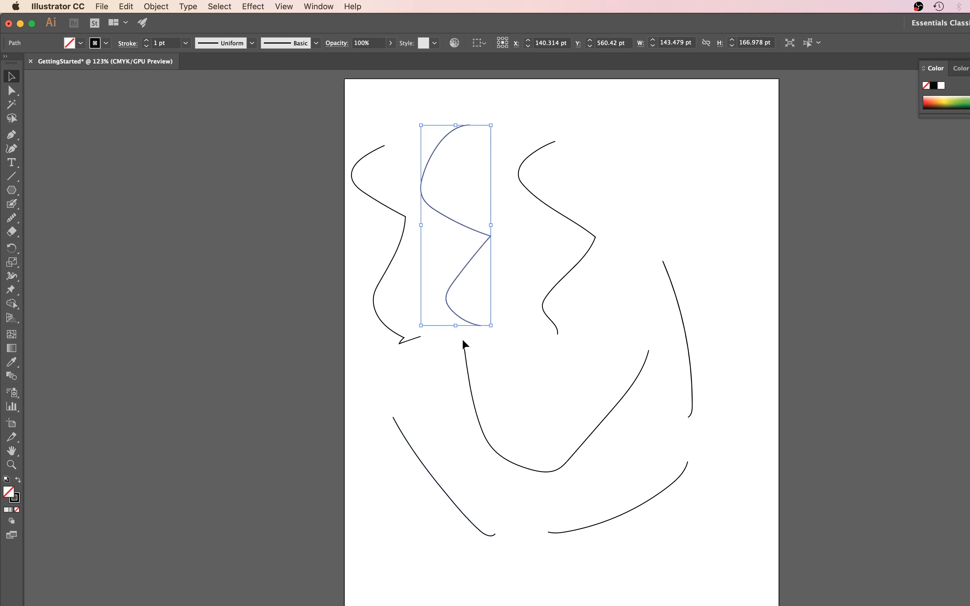
click(13, 220)
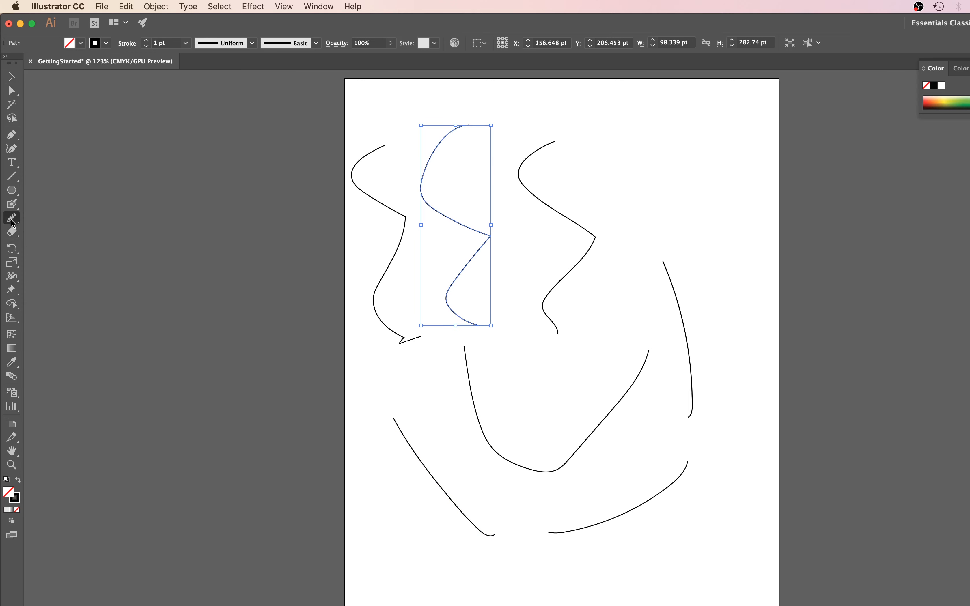
mouse_move(489, 234)
mouse_down()
mouse_move(485, 272)
mouse_move(489, 231)
mouse_move(487, 257)
mouse_move(487, 233)
mouse_move(495, 253)
mouse_move(485, 231)
mouse_move(486, 246)
mouse_move(491, 235)
mouse_move(442, 249)
mouse_move(484, 240)
mouse_move(508, 268)
mouse_move(477, 235)
mouse_move(454, 238)
mouse_up()
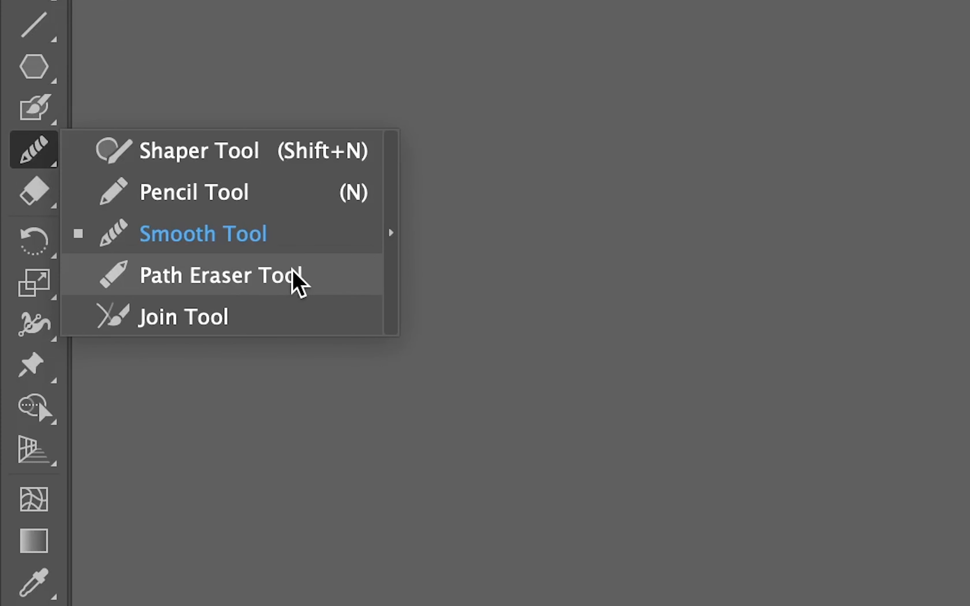
Erase part of the middle wavy path around its right-hand bend with the Path Eraser tool
click(243, 199)
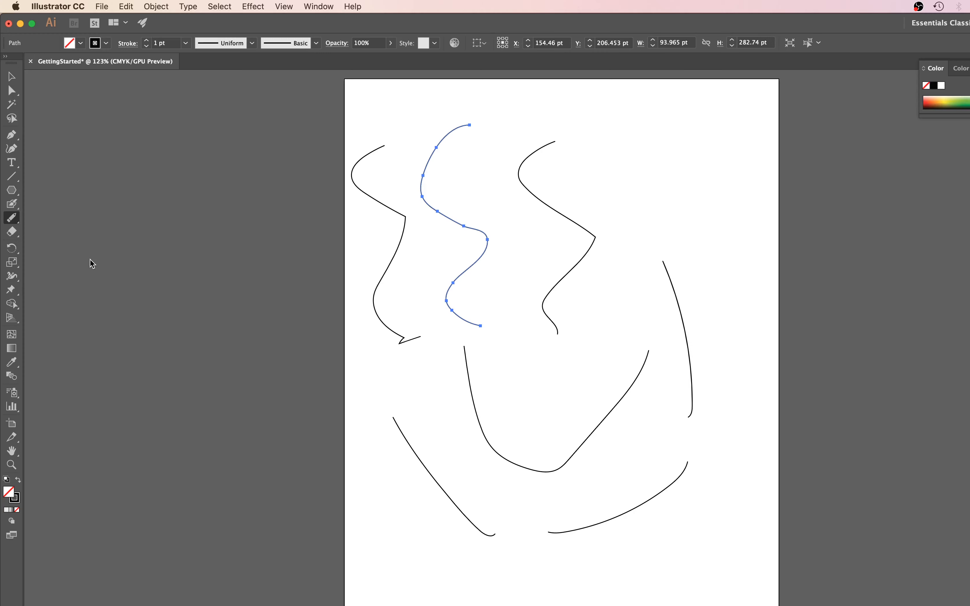
mouse_move(501, 235)
mouse_down()
mouse_move(482, 247)
mouse_move(493, 228)
mouse_move(463, 254)
mouse_move(477, 255)
mouse_move(493, 226)
mouse_move(446, 262)
mouse_move(485, 244)
mouse_move(502, 255)
mouse_move(496, 262)
mouse_up()
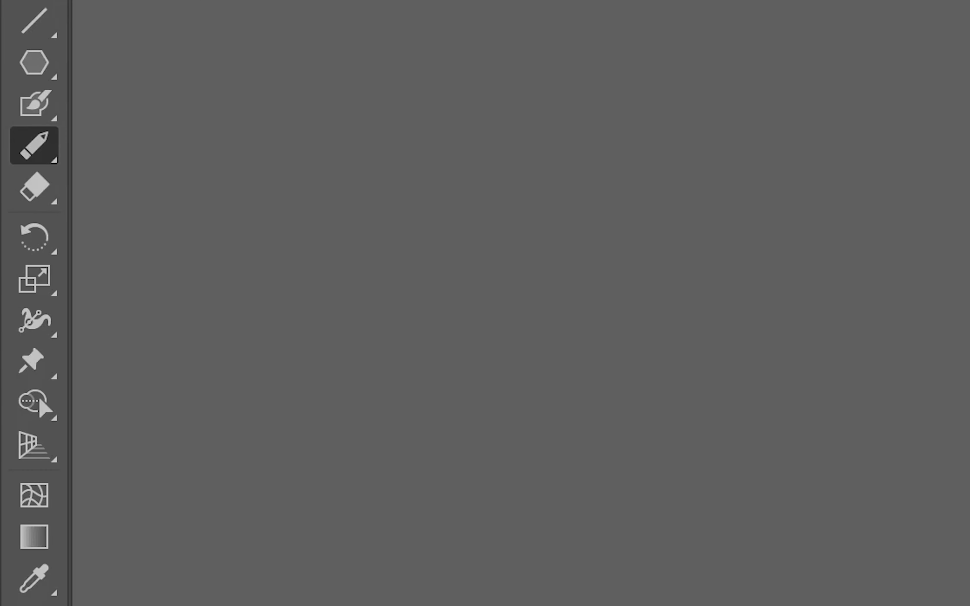
Select both halves of the middle wavy path and close the gap at its right-hand bend with the Join tool
click(18, 147)
click(227, 314)
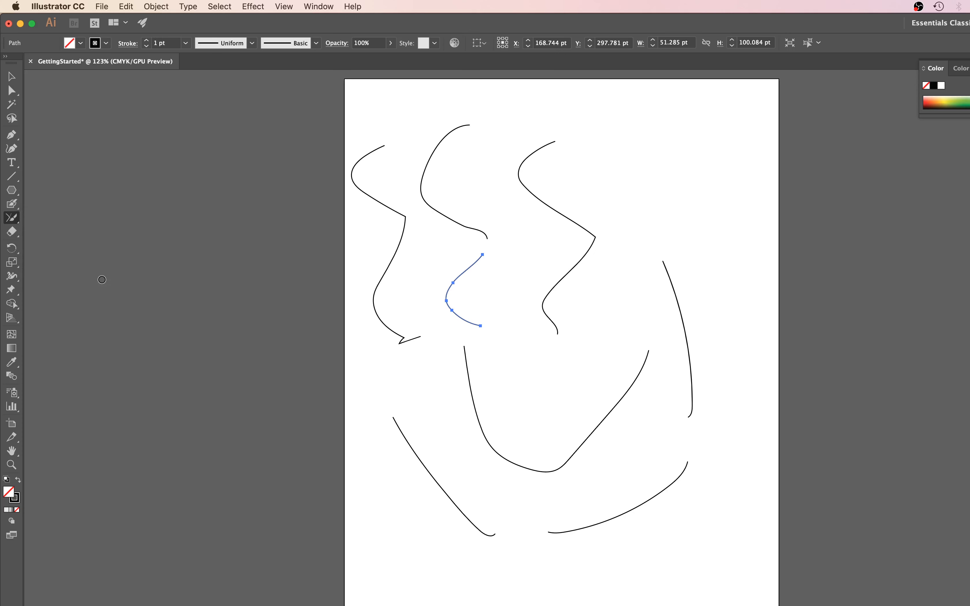
key(v)
drag(501, 217, 463, 299)
click(12, 217)
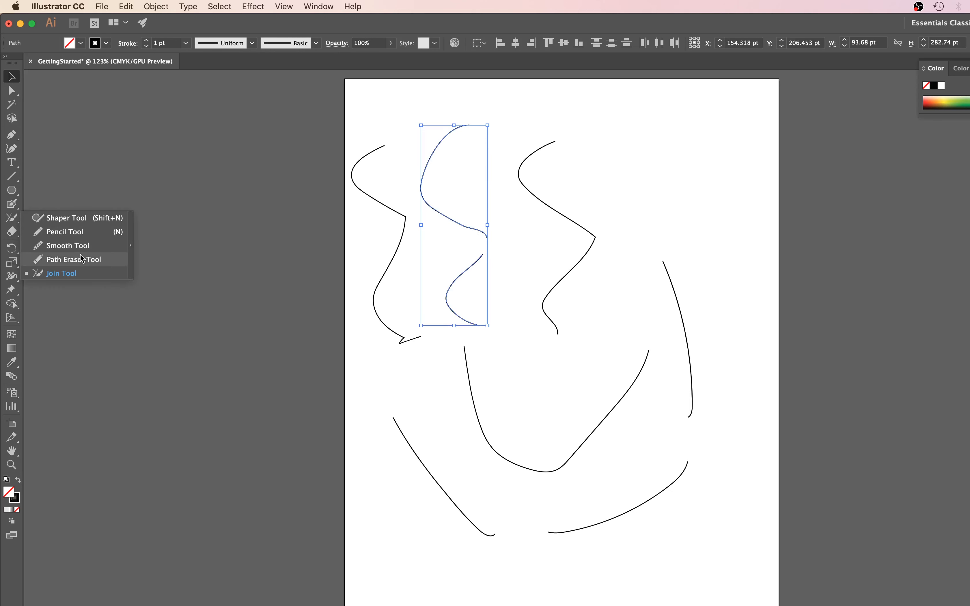
click(84, 273)
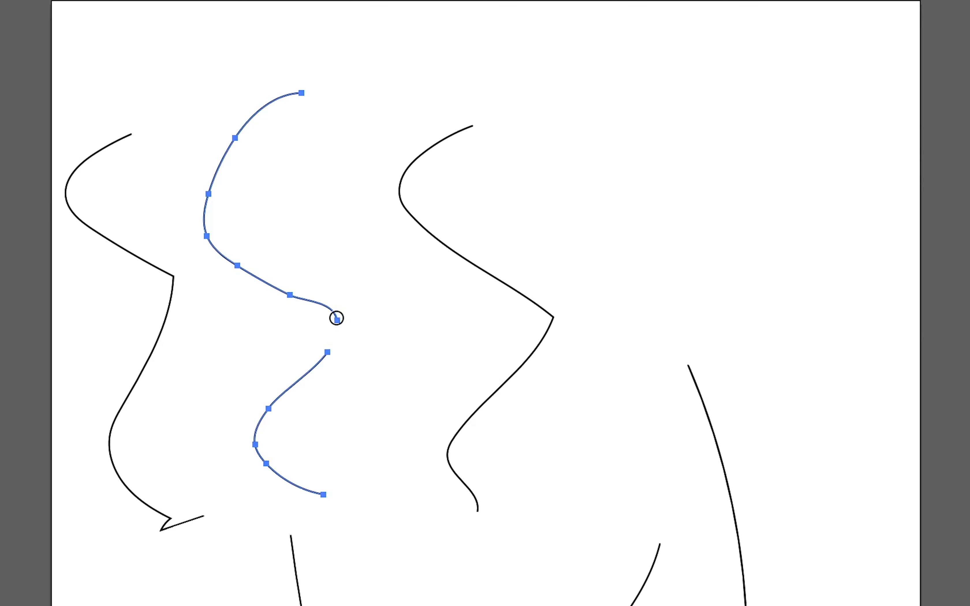
mouse_move(332, 335)
mouse_down()
mouse_move(325, 361)
mouse_move(335, 334)
mouse_up()
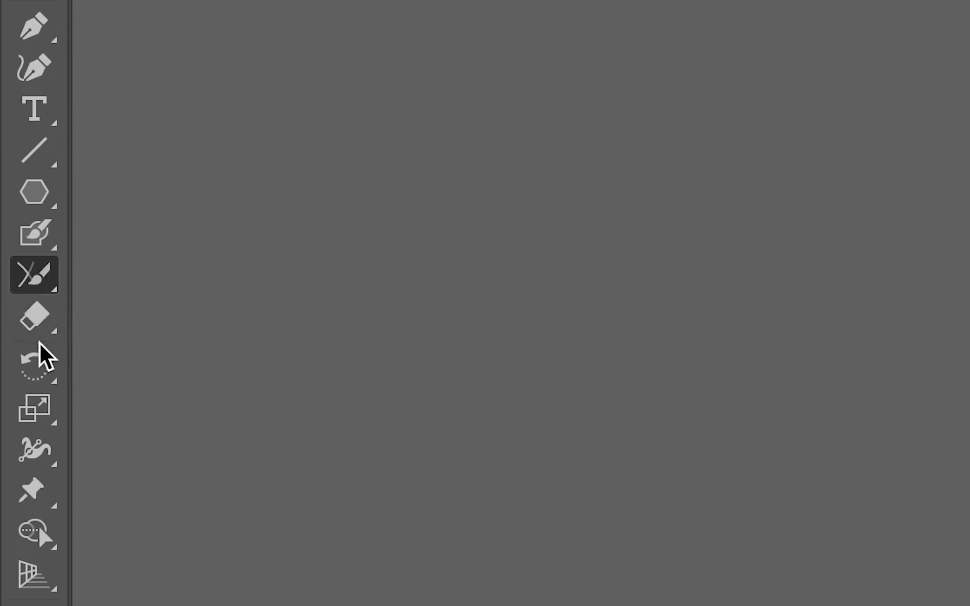
Erase most of the upper half of the middle wavy path with the Eraser tool
right_click(46, 317)
click(235, 324)
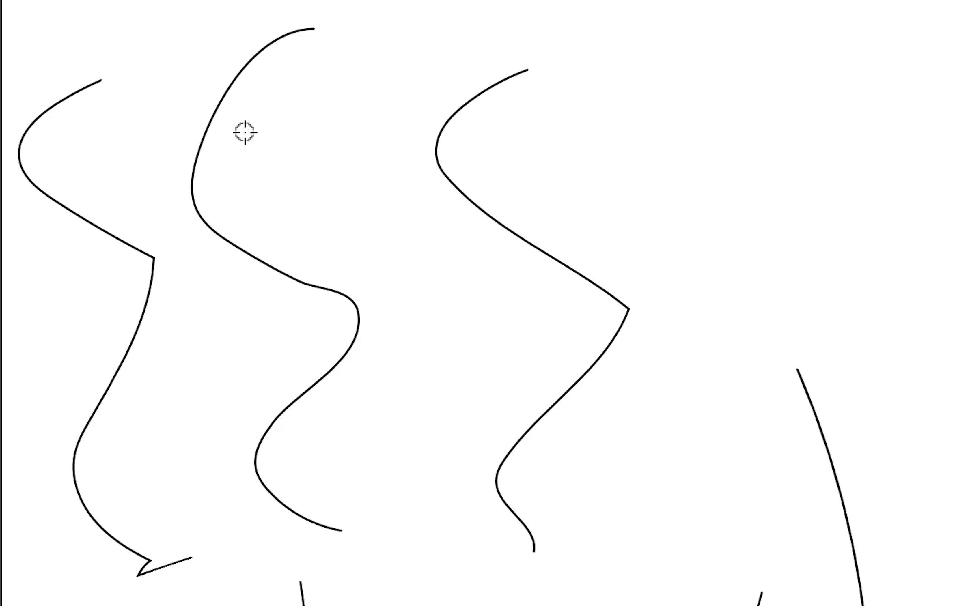
mouse_move(257, 55)
mouse_down()
mouse_move(240, 70)
mouse_move(266, 88)
mouse_move(226, 138)
mouse_move(213, 174)
mouse_move(203, 152)
mouse_move(208, 191)
mouse_move(187, 177)
mouse_move(269, 236)
mouse_move(285, 87)
mouse_move(264, 80)
mouse_move(329, 231)
mouse_move(334, 329)
mouse_move(351, 342)
mouse_move(329, 211)
mouse_up()
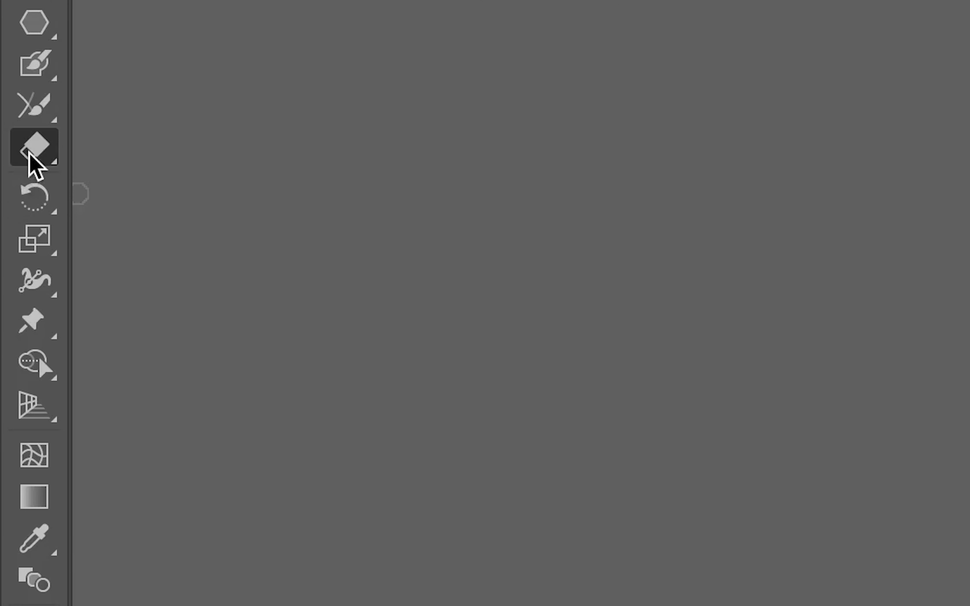
Cut the right-hand wavy path at several points along its upper half with the Scissors tool
click(11, 232)
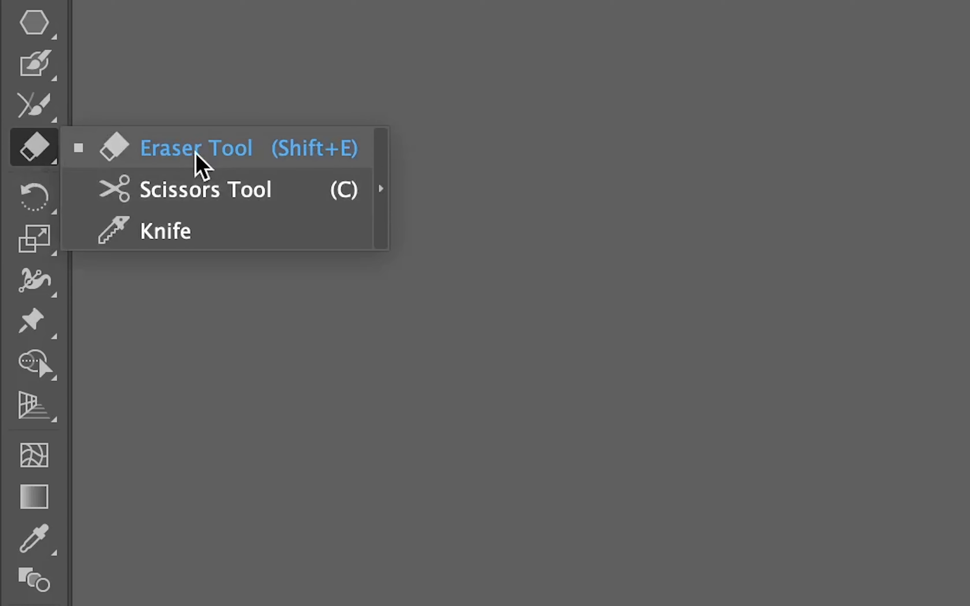
click(222, 186)
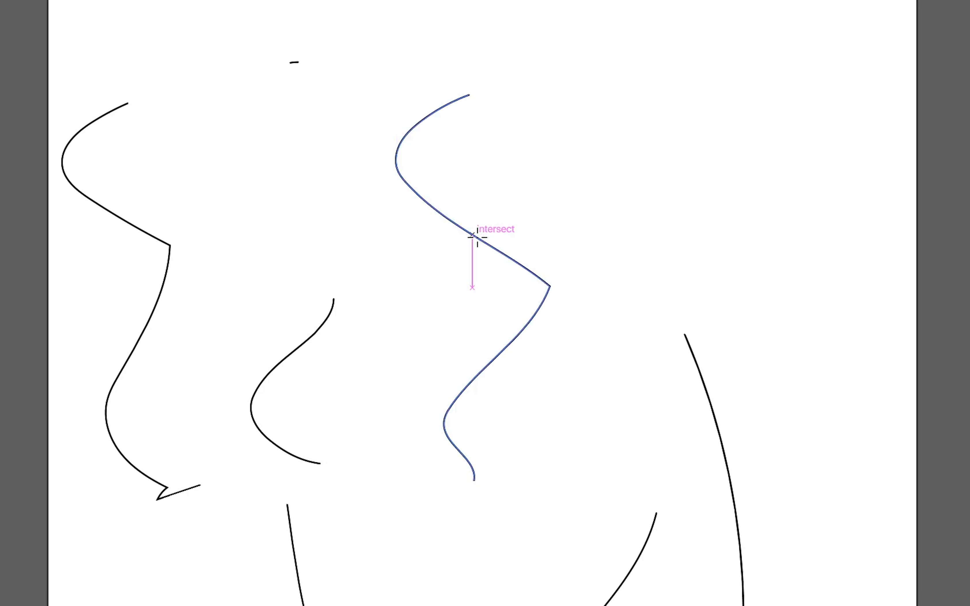
click(473, 235)
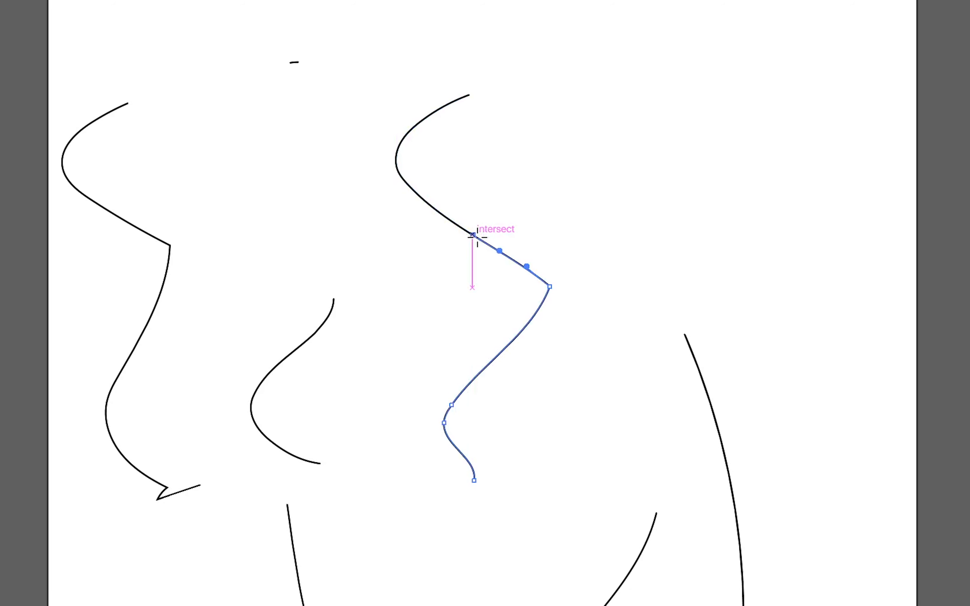
click(402, 178)
click(400, 142)
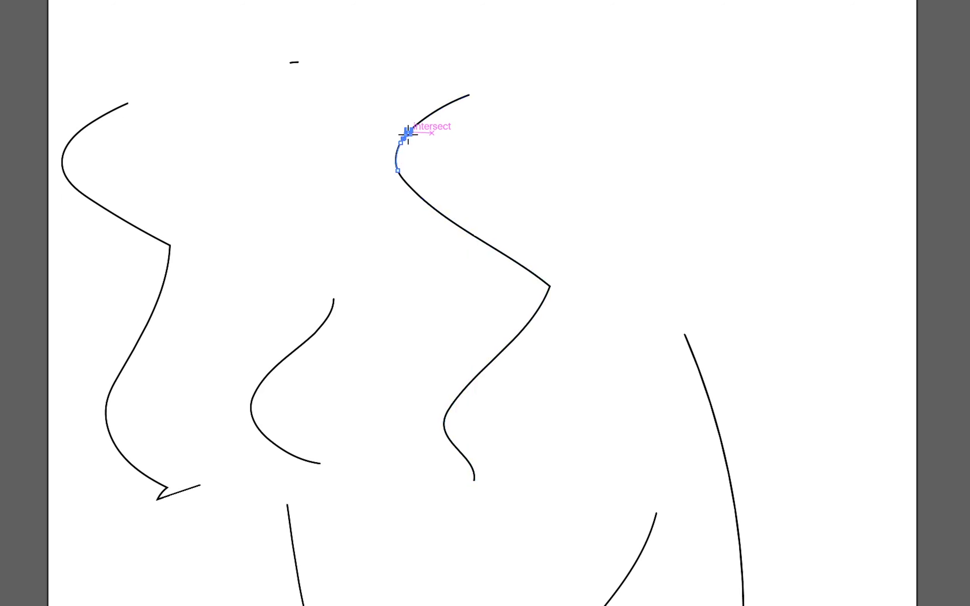
click(436, 109)
click(444, 216)
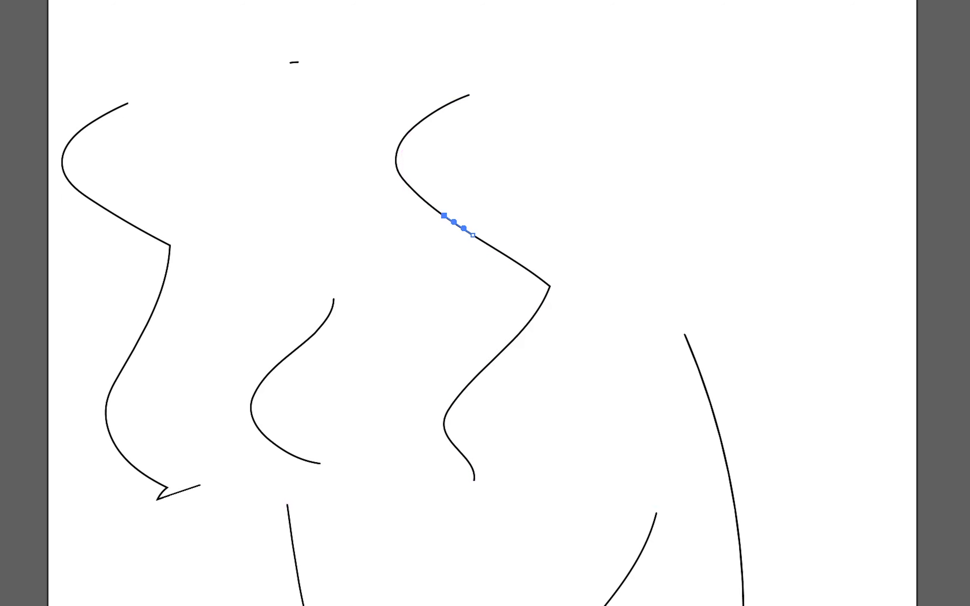
Move the cut pieces of the right-hand wavy path apart from each other and deselect them
key(v)
drag(536, 49, 397, 460)
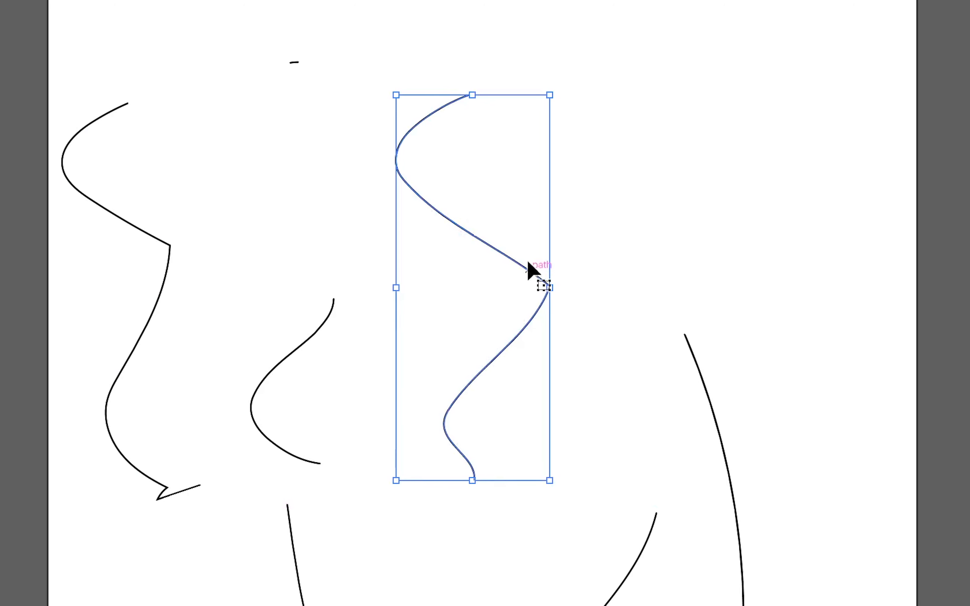
click(508, 228)
drag(478, 242, 529, 265)
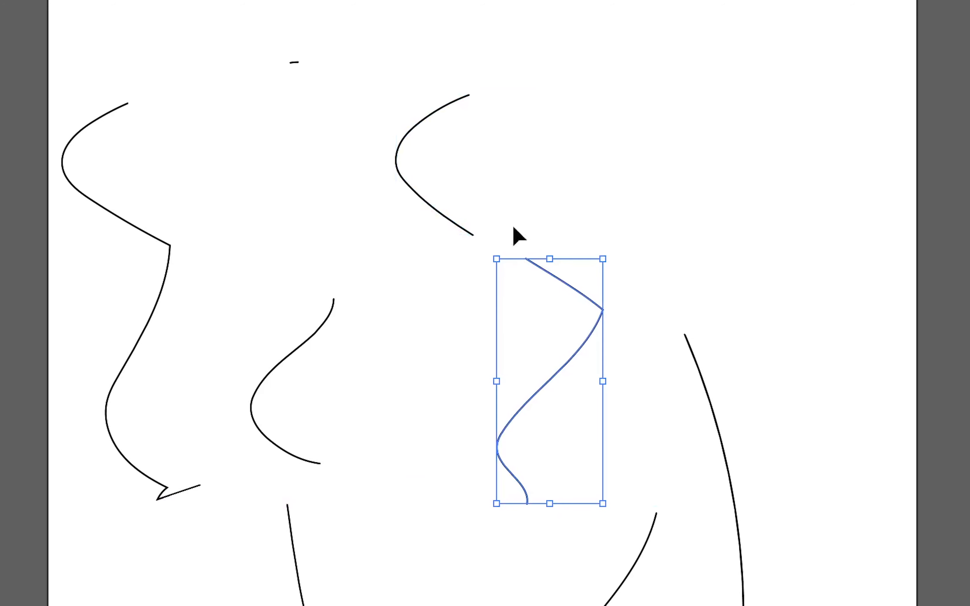
drag(450, 220, 488, 196)
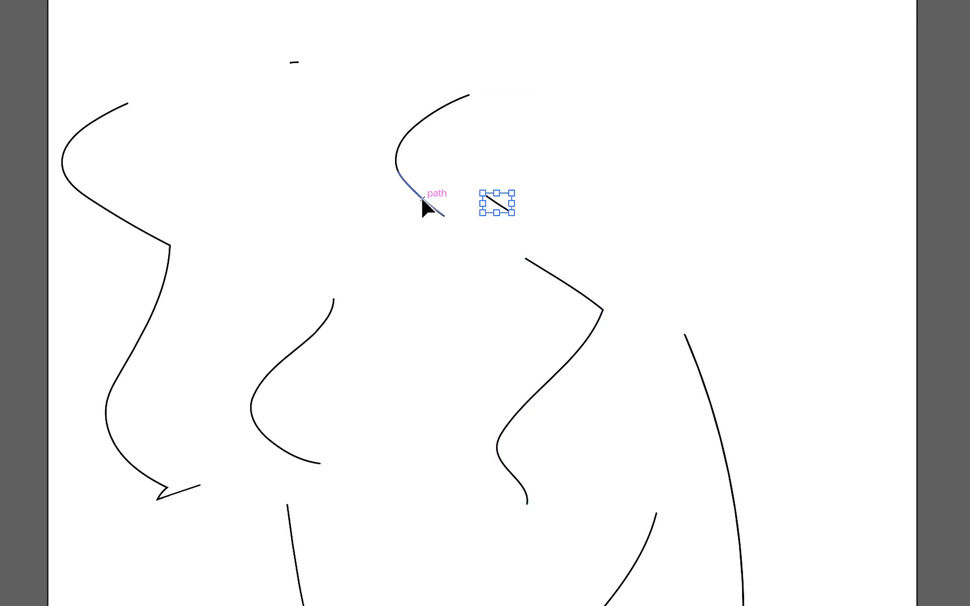
drag(421, 197, 377, 216)
drag(398, 151, 393, 89)
click(580, 160)
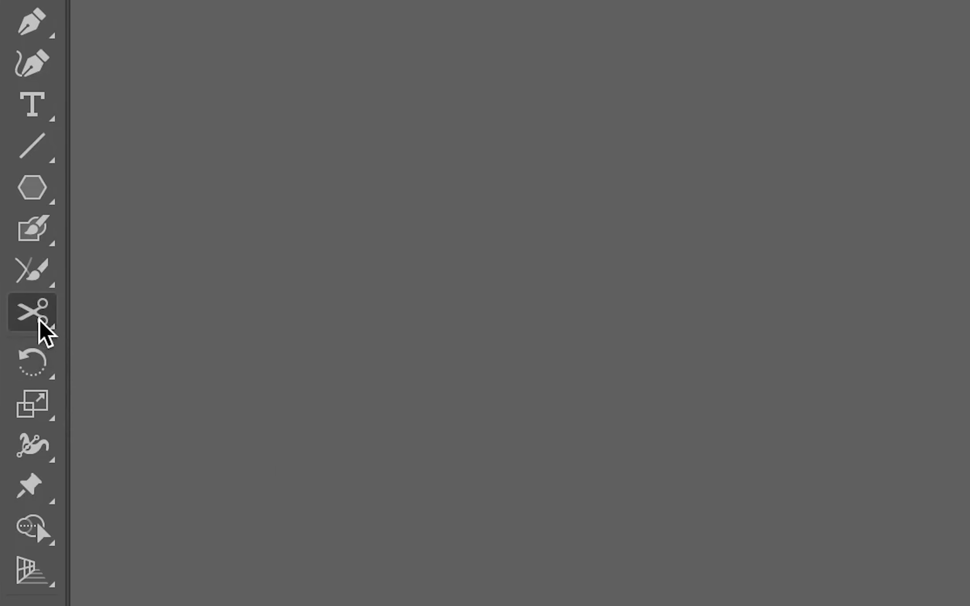
Draw a rounded rectangle about 205 × 279 pt and an ellipse about 107 × 102 pt beside the artboard
drag(14, 235, 65, 261)
drag(193, 400, 193, 400)
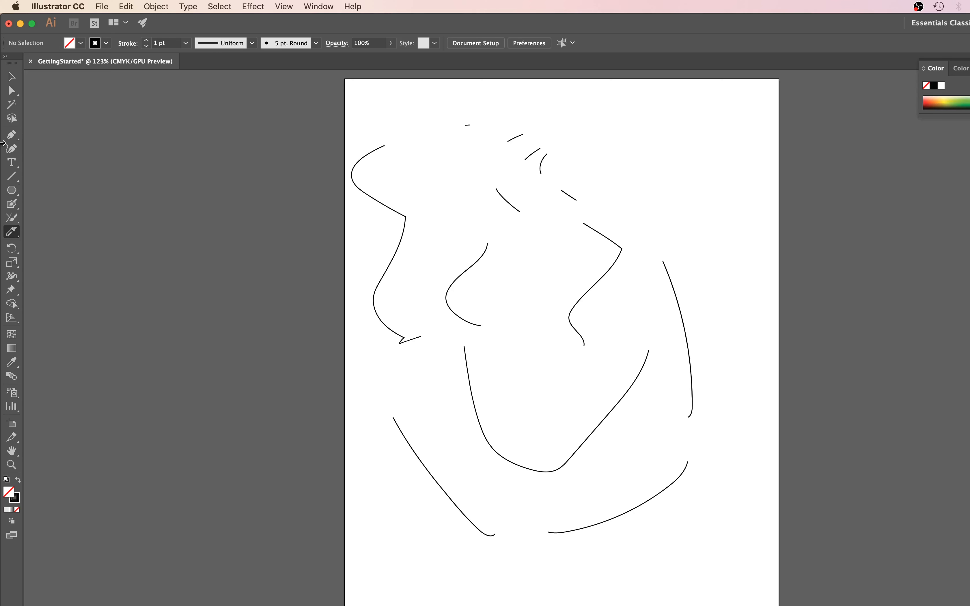
drag(12, 191, 82, 200)
drag(191, 200, 336, 398)
drag(14, 177, 62, 222)
drag(111, 101, 187, 173)
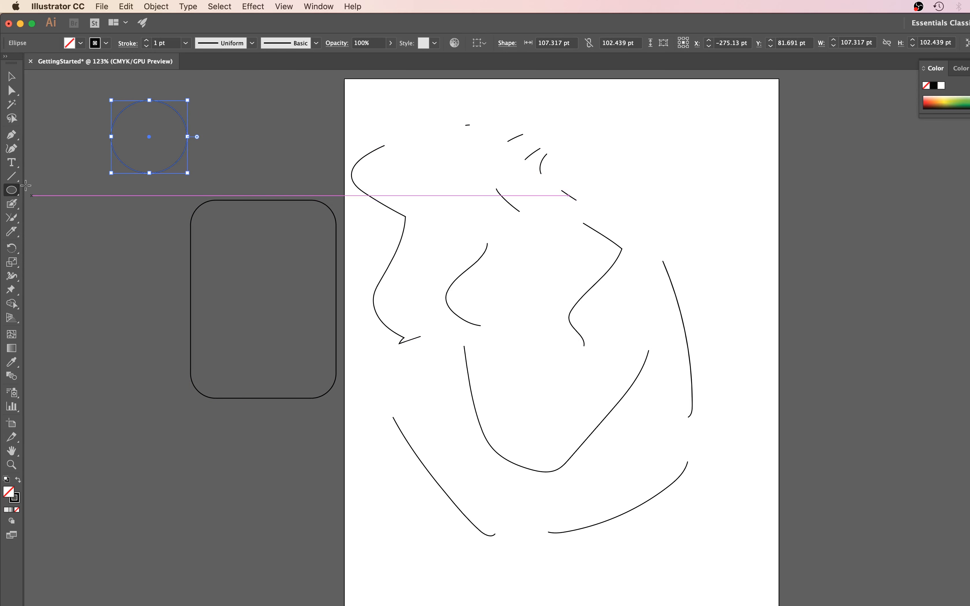
Slice the selected ellipse into pieces with several crossing Knife cuts
click(17, 237)
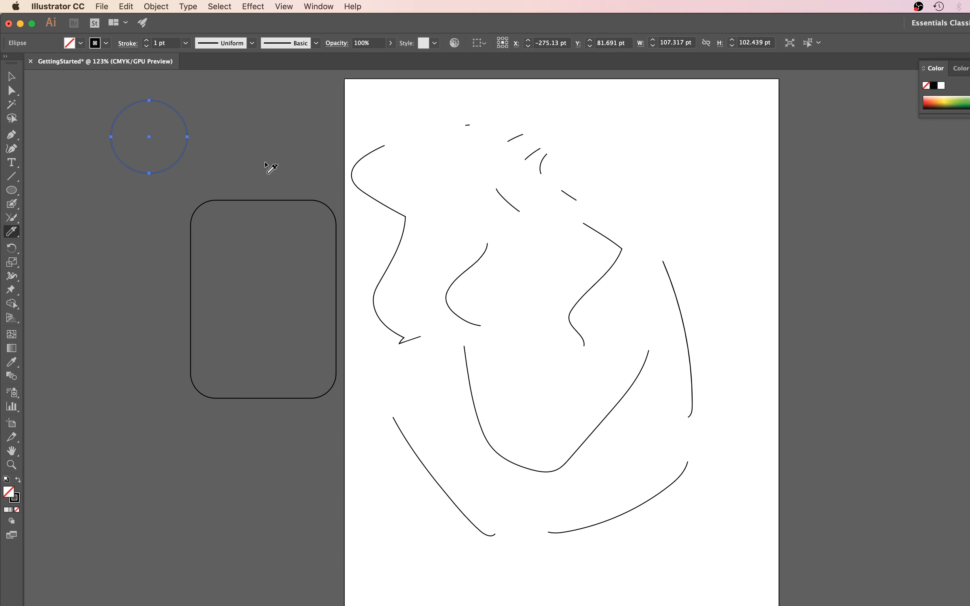
mouse_move(266, 164)
mouse_down()
mouse_move(295, 207)
mouse_move(248, 359)
mouse_move(263, 434)
mouse_up()
drag(232, 106, 108, 177)
drag(109, 109, 178, 183)
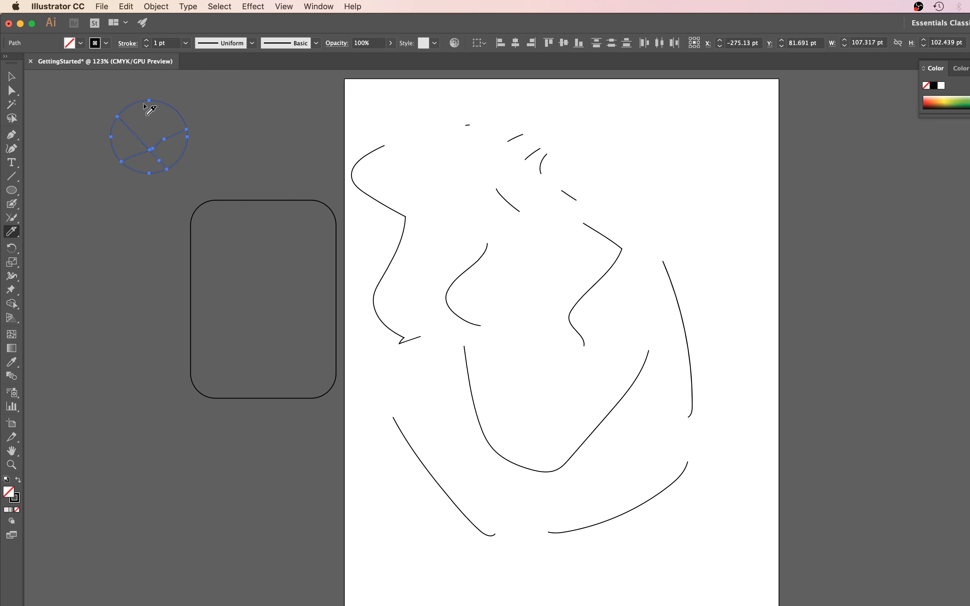
drag(130, 94, 182, 171)
Select the rounded rectangle and slice it with three Knife cuts: upper-left corner, lower-right corner, and top edge to lower left
click(11, 76)
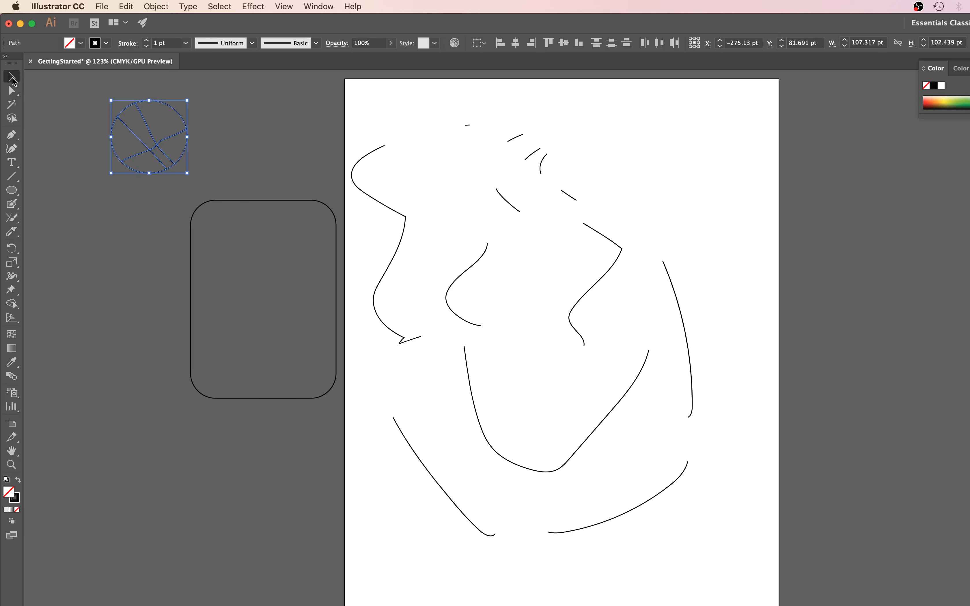
click(301, 397)
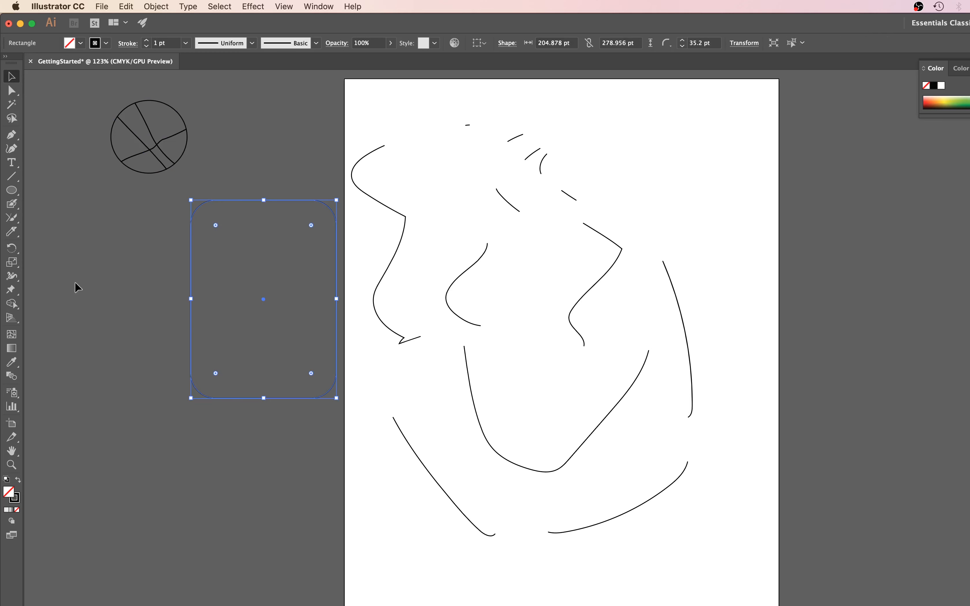
click(11, 231)
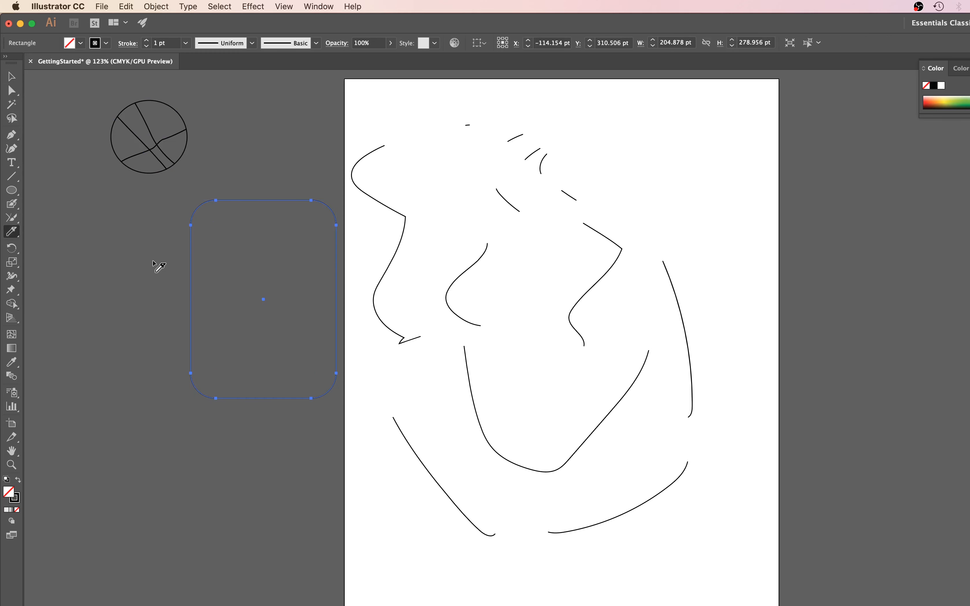
mouse_move(227, 188)
mouse_down()
mouse_move(231, 252)
mouse_move(145, 320)
mouse_up()
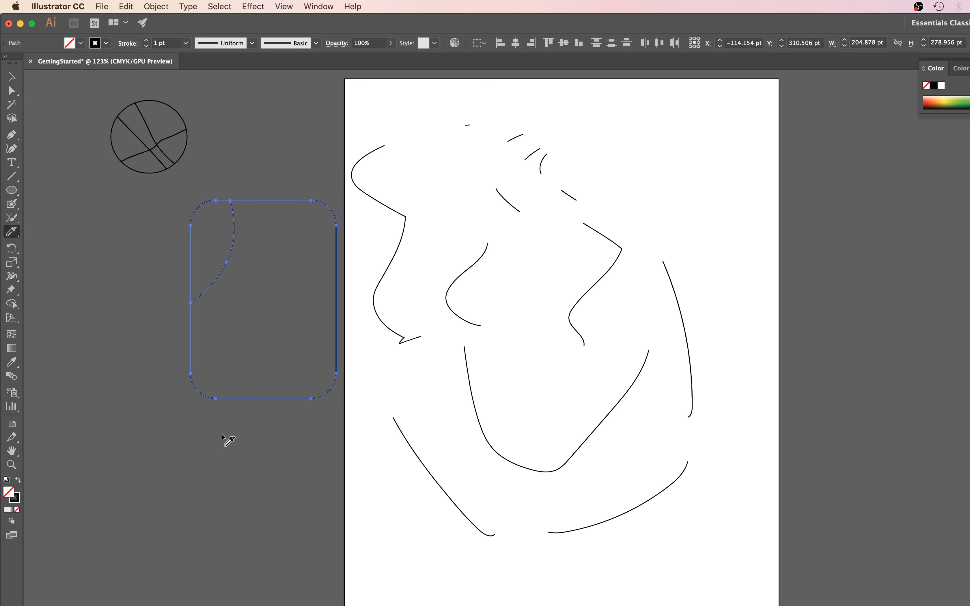
drag(355, 318, 357, 324)
mouse_move(277, 184)
mouse_down()
mouse_move(277, 305)
mouse_move(172, 421)
mouse_up()
Move the sliced pieces of the rounded rectangle apart up and to the left, and deselect everything
click(10, 80)
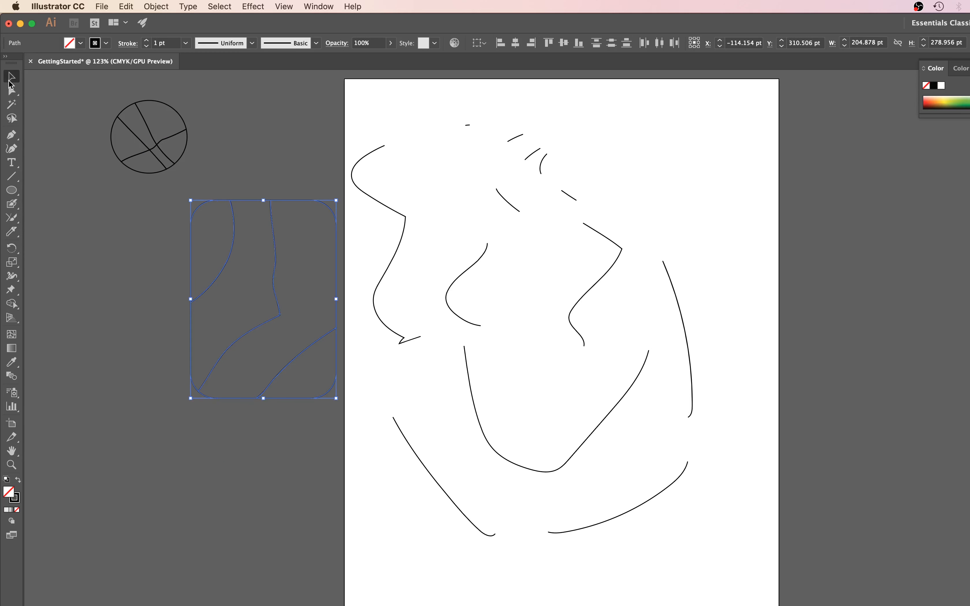
click(165, 237)
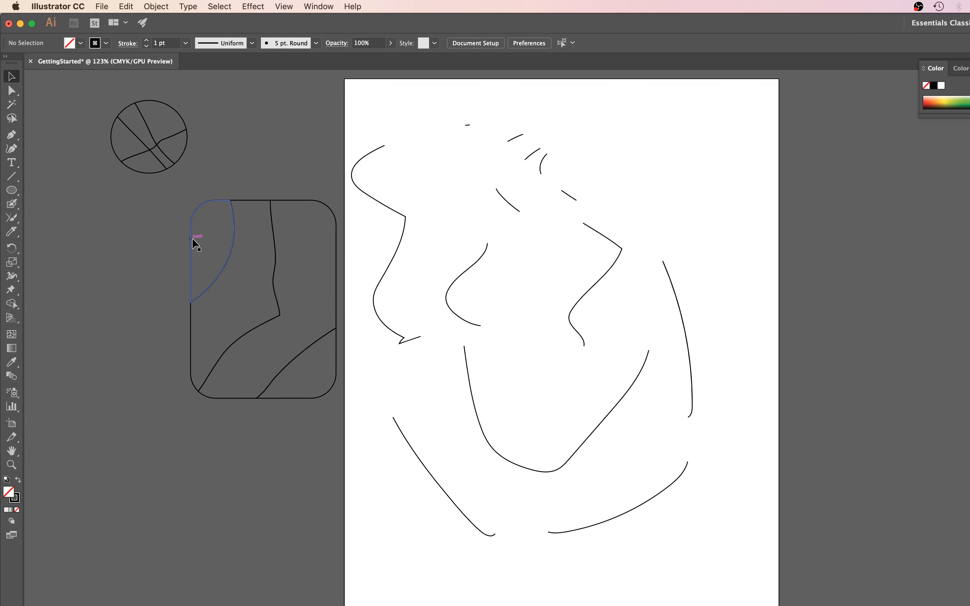
drag(194, 240, 121, 214)
drag(247, 208, 217, 185)
drag(301, 197, 301, 188)
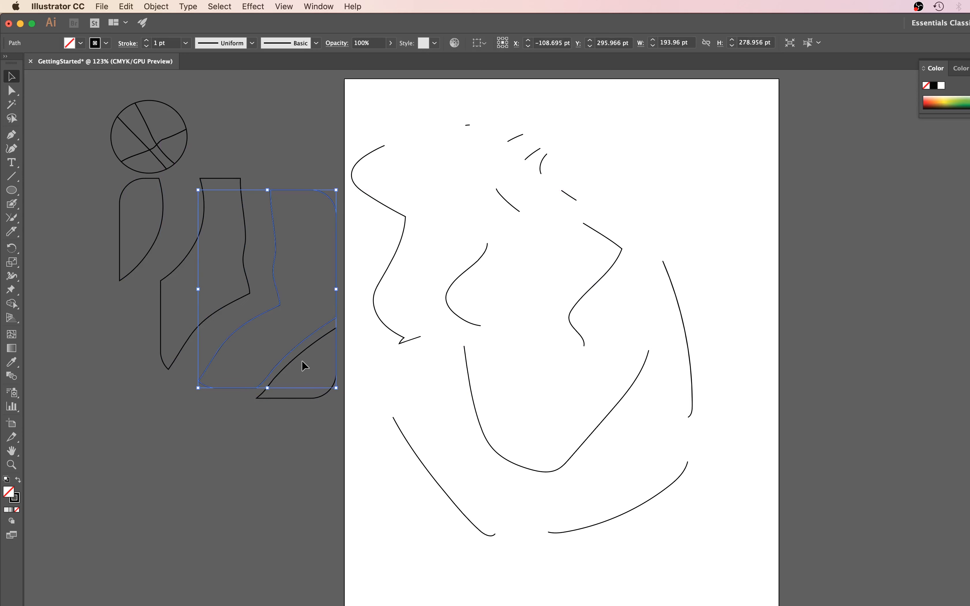
click(306, 469)
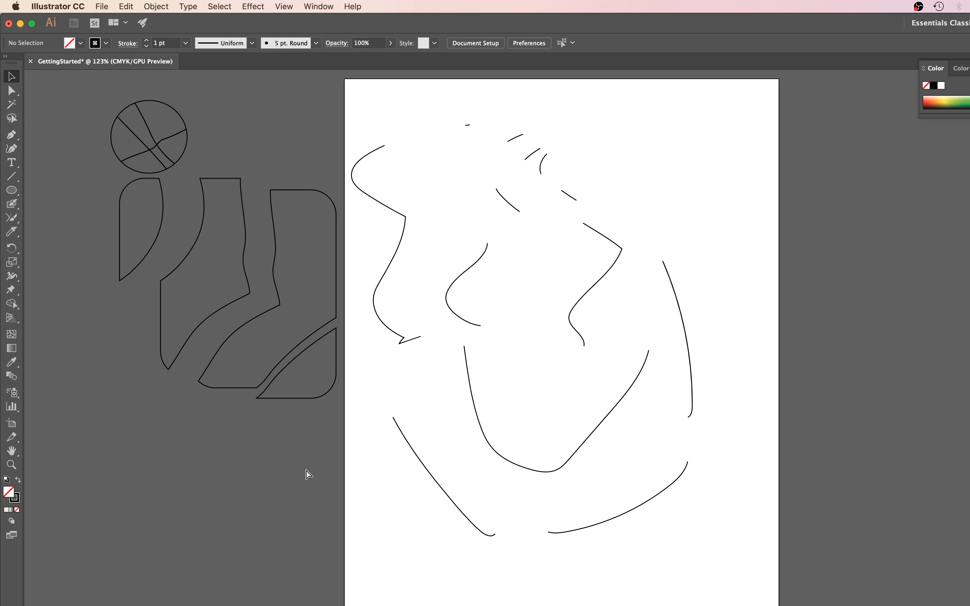
Delete all artwork on and around the artboard
key(super+a)
key(Delete)
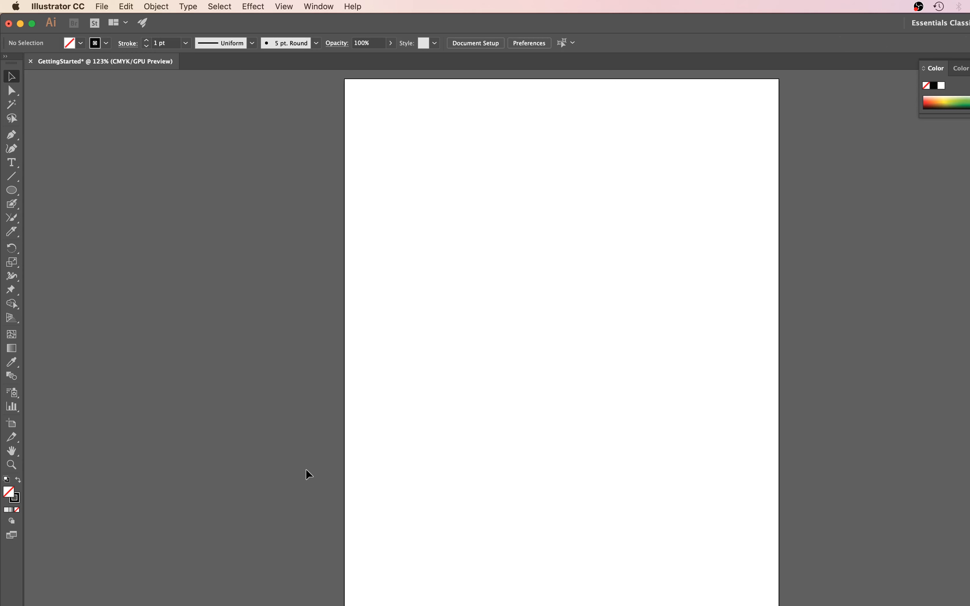
key(n)
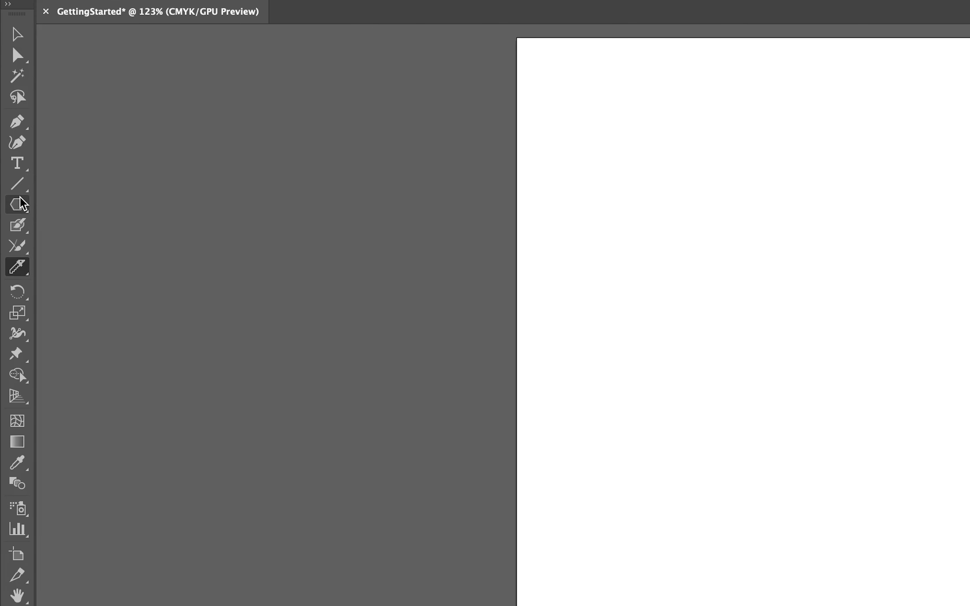
Draw a tilted hexagon, a rounded rectangle, a tall rectangle and a circle clustered around the artboard's upper-left corner
click(16, 204)
mouse_move(582, 134)
mouse_down()
mouse_move(707, 297)
mouse_move(596, 224)
mouse_up()
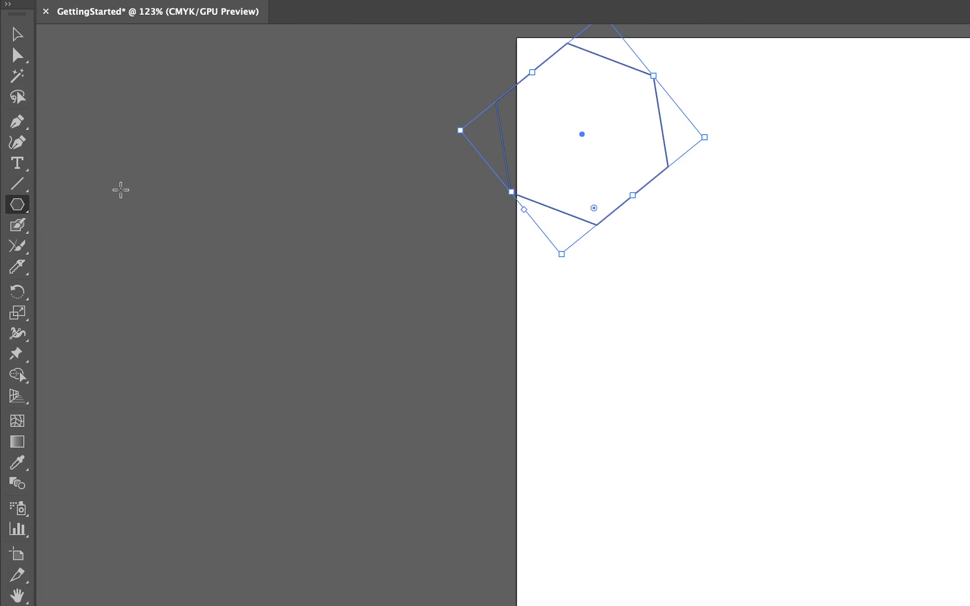
drag(24, 207, 128, 225)
drag(793, 126, 608, 254)
drag(24, 213, 135, 207)
drag(460, 157, 609, 364)
right_click(25, 204)
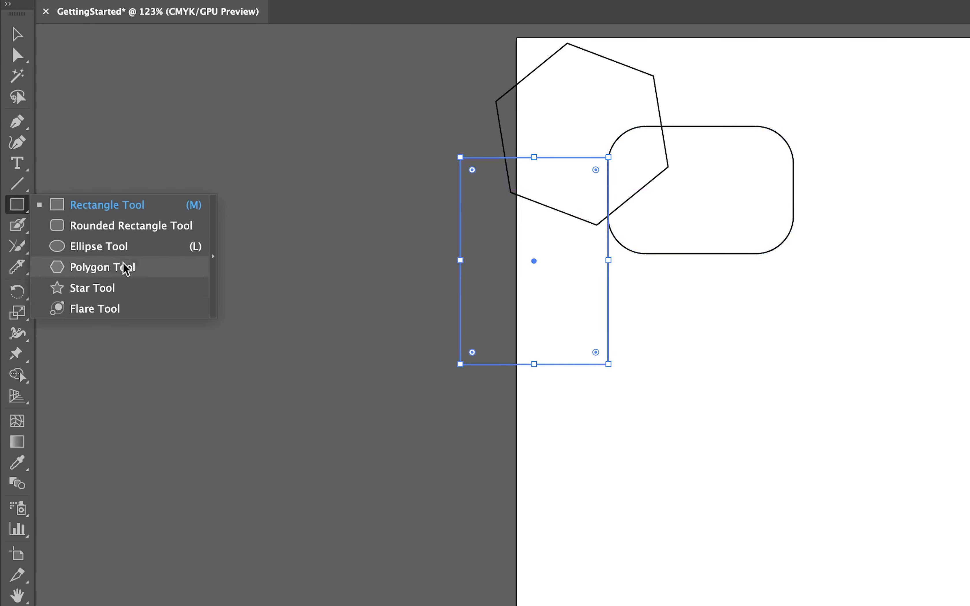
click(122, 250)
drag(359, 76, 559, 278)
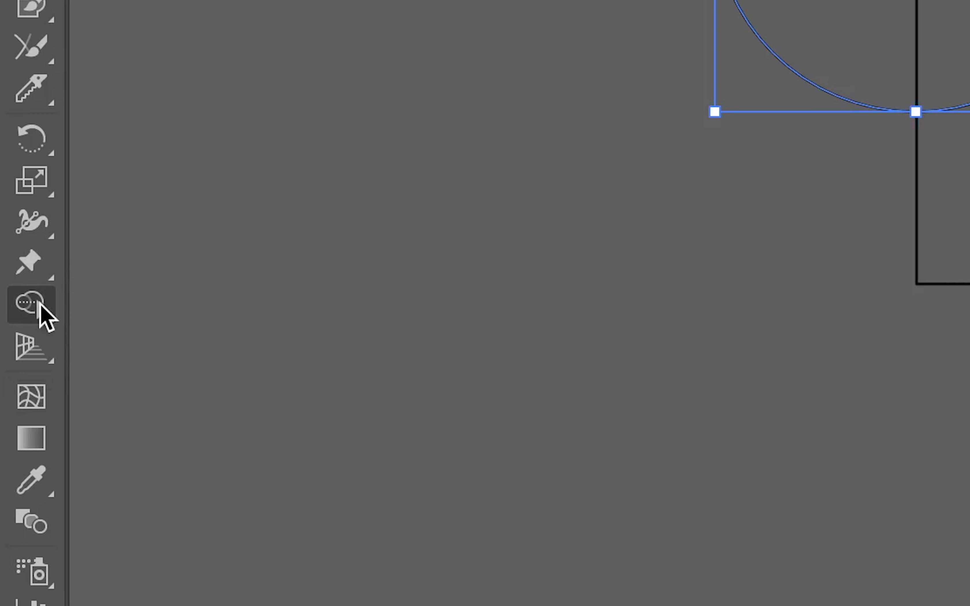
Select the hexagon, rounded rectangle, rectangle and circle together and activate the Live Paint Bucket
drag(40, 306, 279, 358)
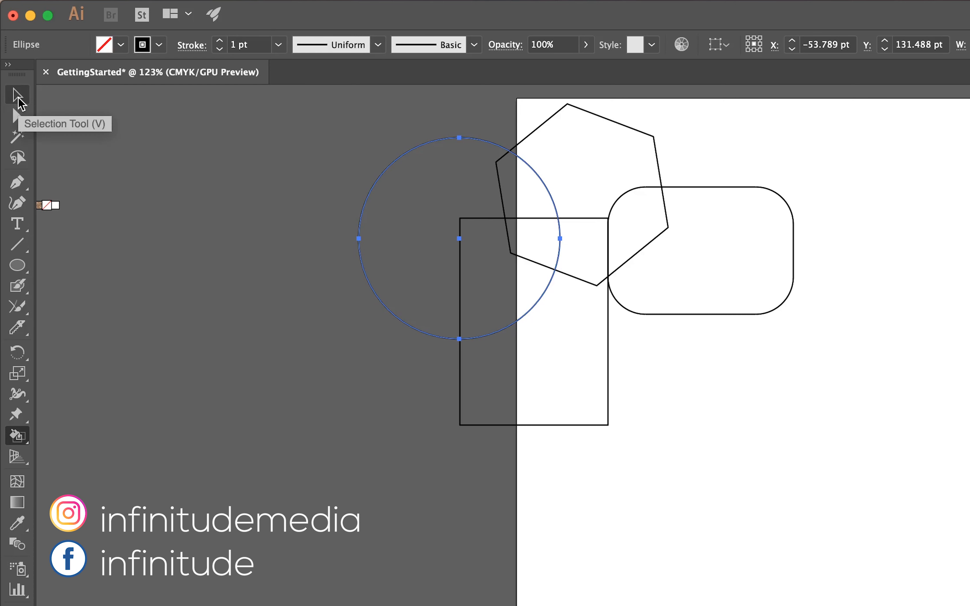
click(18, 98)
mouse_move(243, 103)
mouse_down()
mouse_move(563, 314)
mouse_move(911, 496)
mouse_move(955, 543)
mouse_up()
click(23, 438)
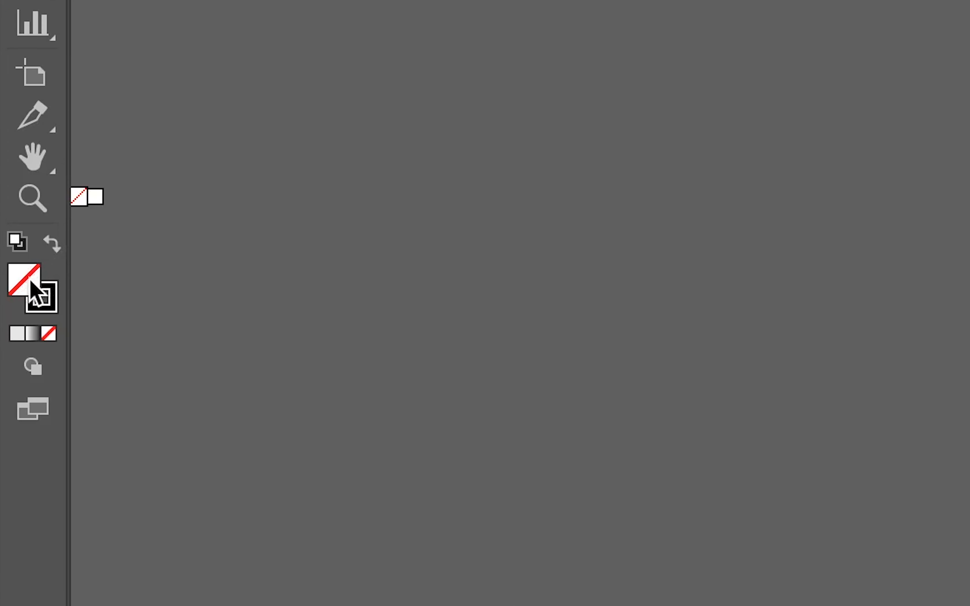
Set the fill to bright red EA2A2A and make a Live Paint group by painting the hexagon's large upper region
double_click(36, 290)
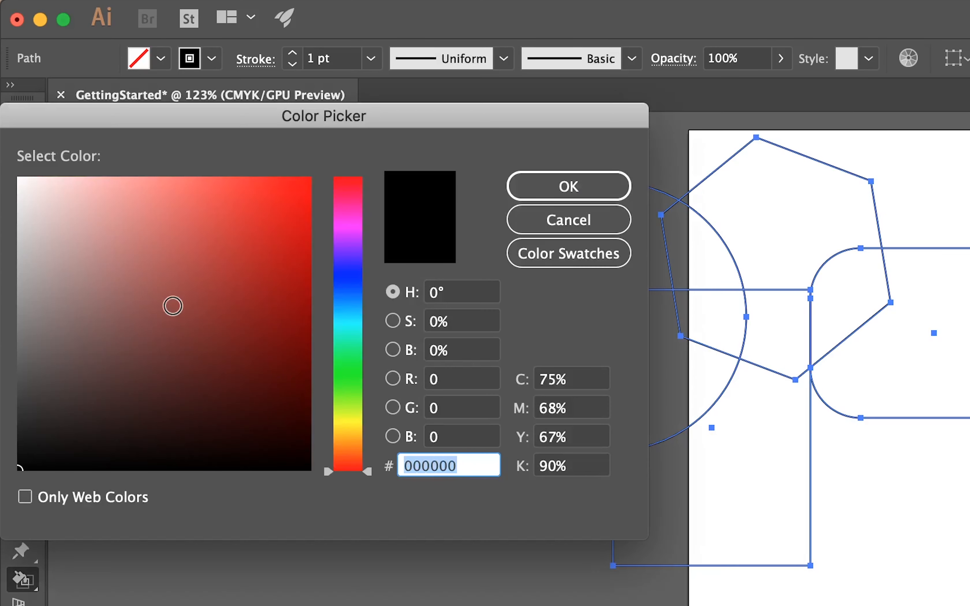
drag(172, 306, 258, 201)
click(541, 196)
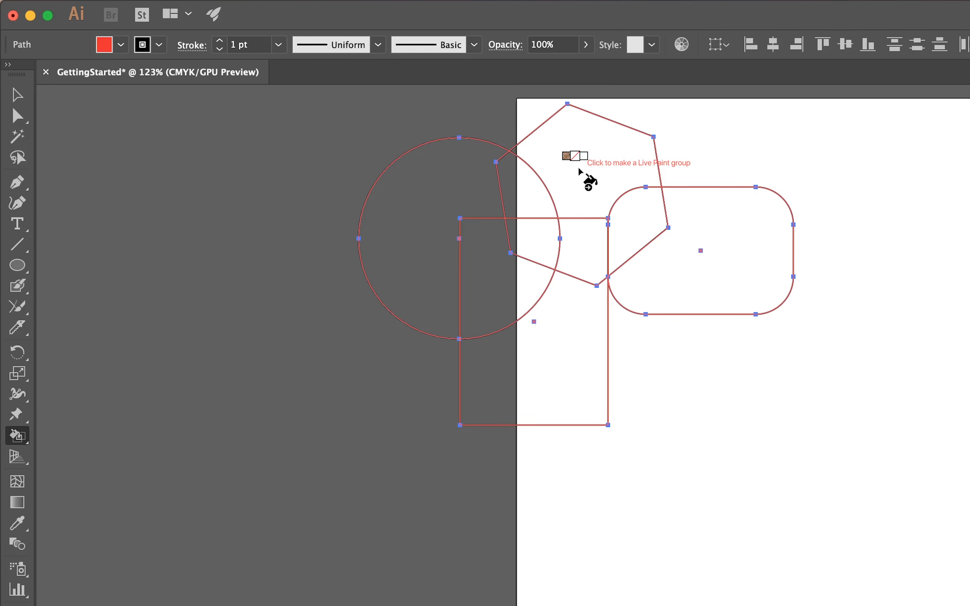
click(579, 171)
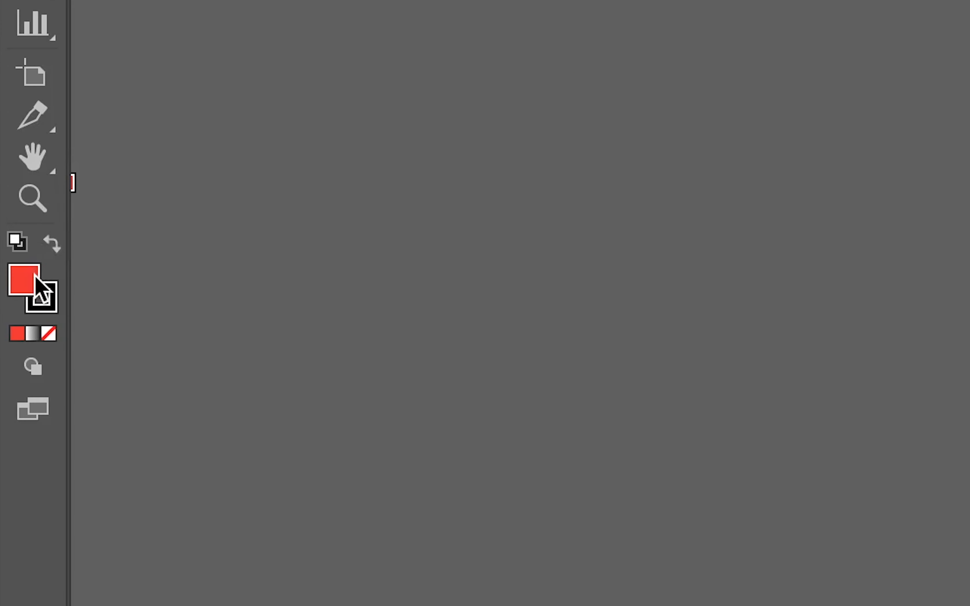
Set the fill to dark maroon 2D0606 and paint the circle's region outside the hexagon and rectangle
double_click(36, 276)
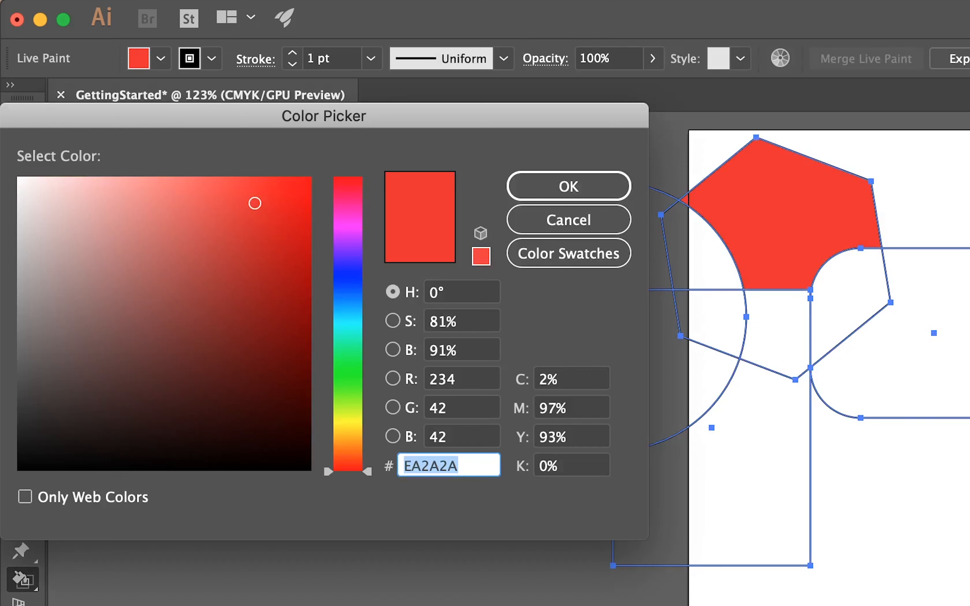
click(266, 335)
click(285, 367)
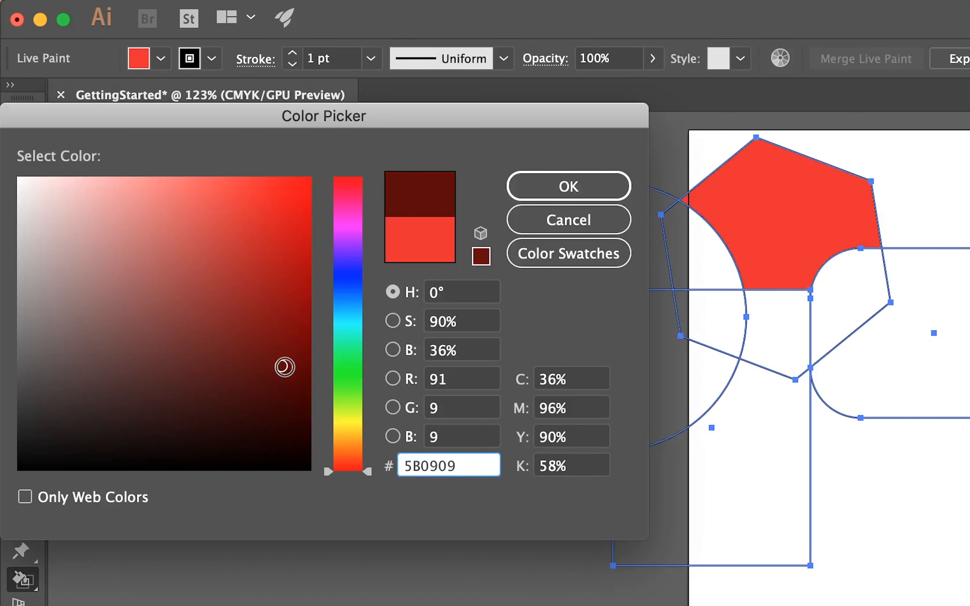
drag(284, 367, 272, 418)
click(585, 197)
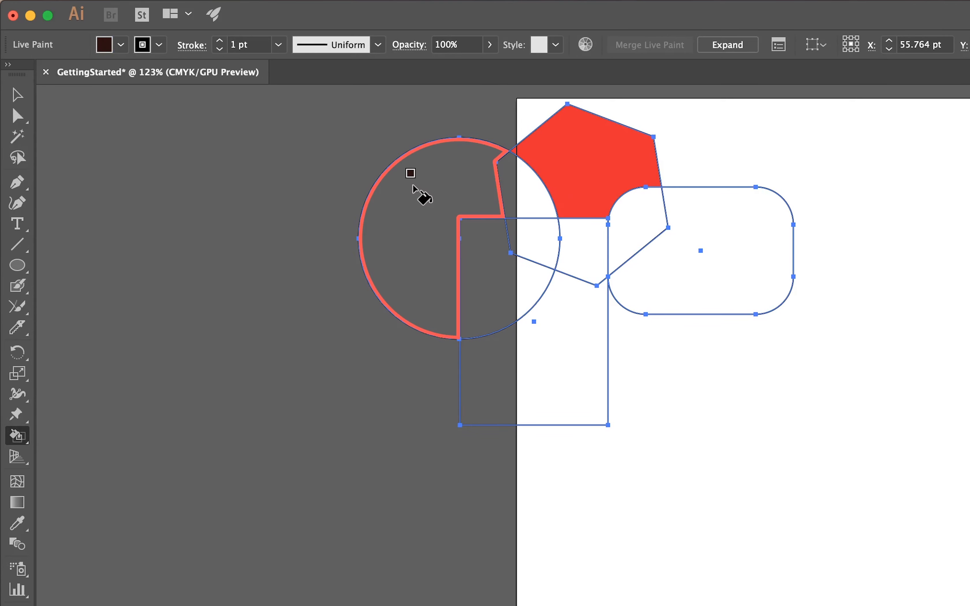
click(419, 195)
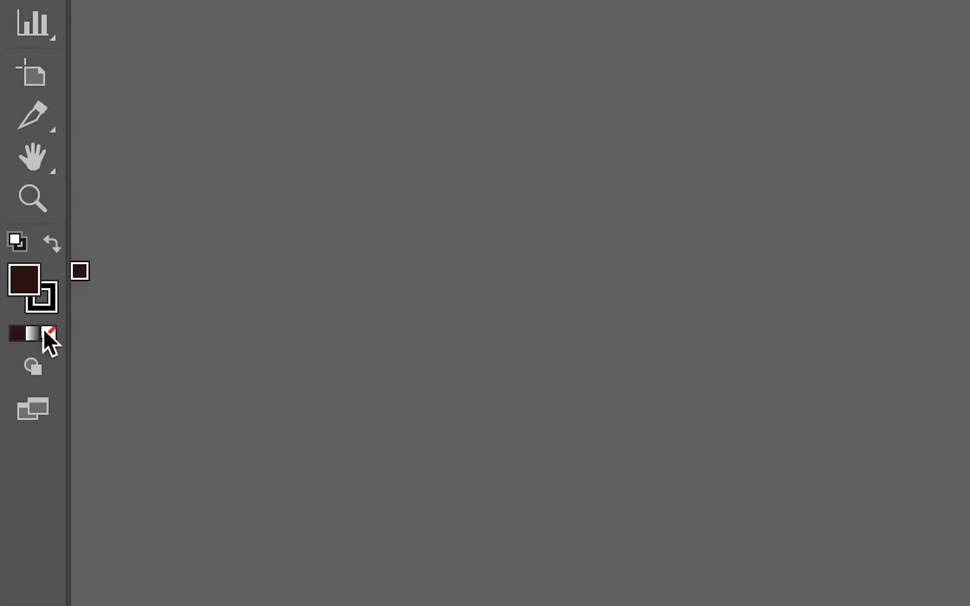
Choose a purple fill and paint the circle–hexagon overlap above the tall rectangle
double_click(26, 278)
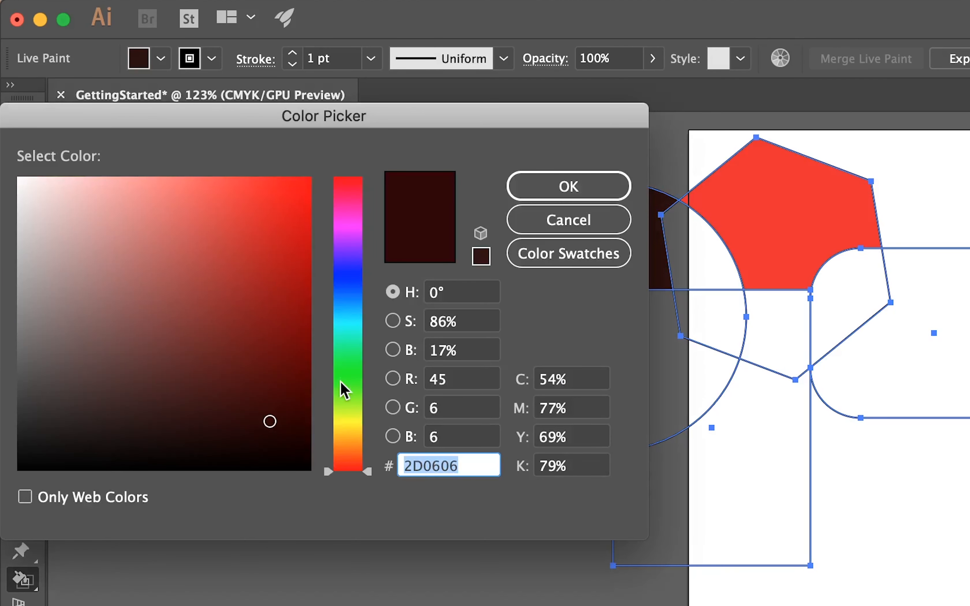
drag(351, 269, 350, 243)
click(246, 212)
click(589, 188)
click(718, 280)
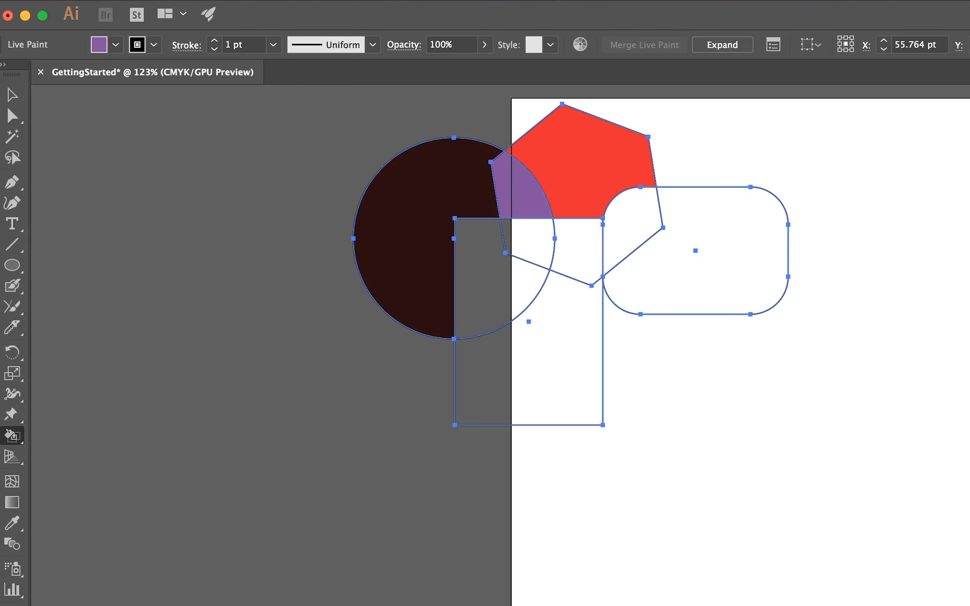
Set the fill to pinkish red DD3358 and paint the area shared by the circle, hexagon and tall rectangle
double_click(12, 603)
click(353, 195)
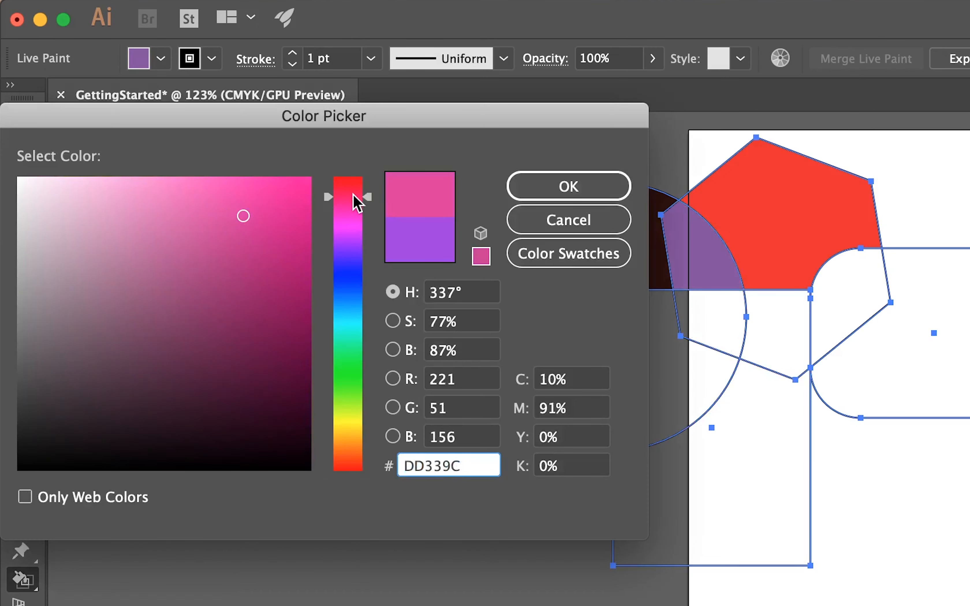
drag(354, 197, 347, 187)
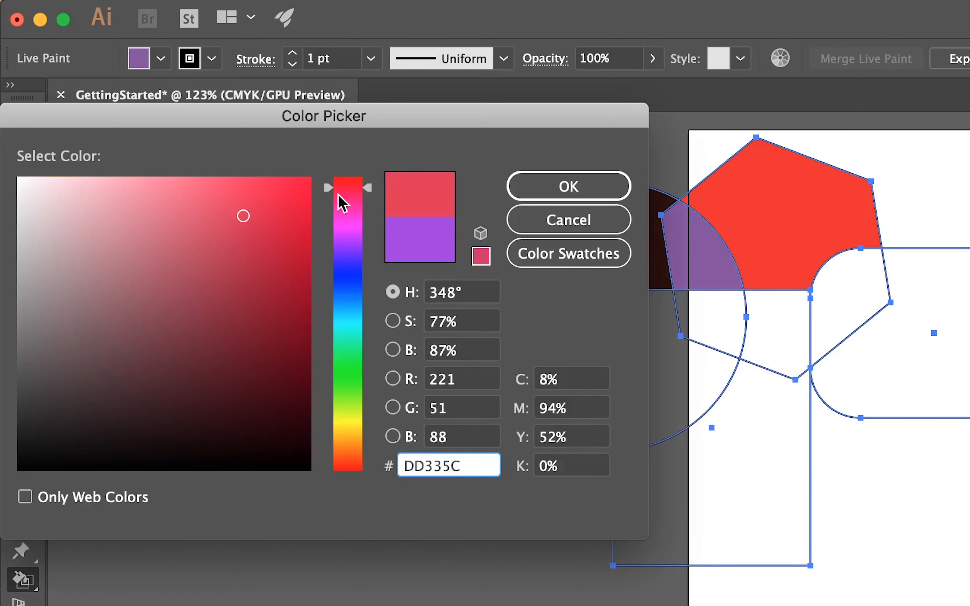
click(517, 187)
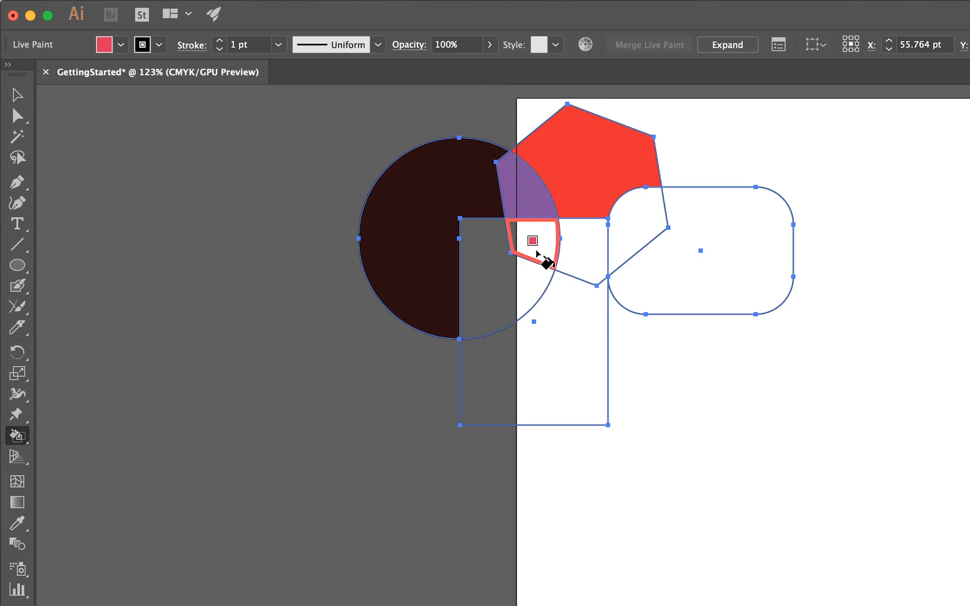
click(537, 252)
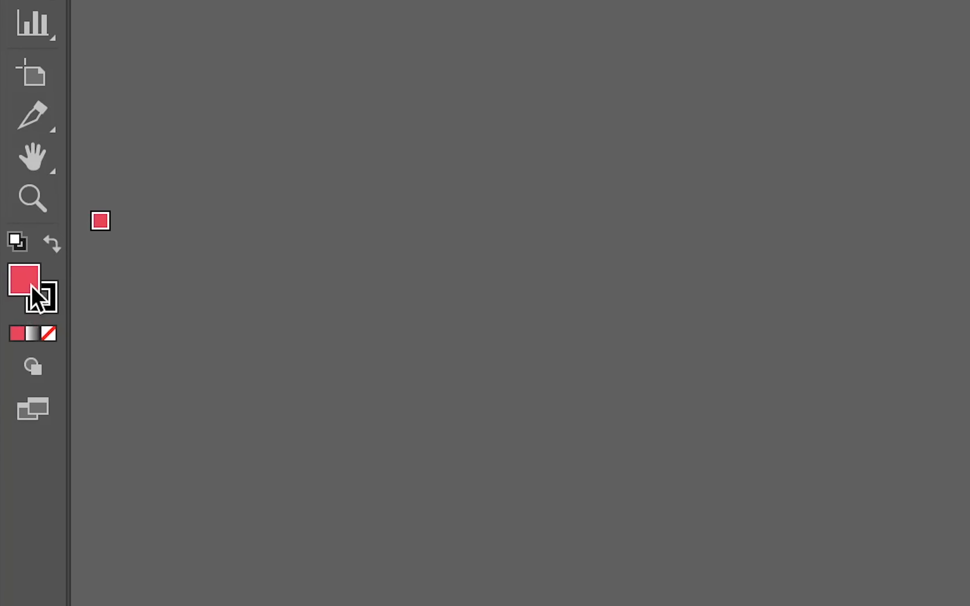
Choose a blue fill and paint the circle–rectangle overlap that lies outside the hexagon
double_click(33, 289)
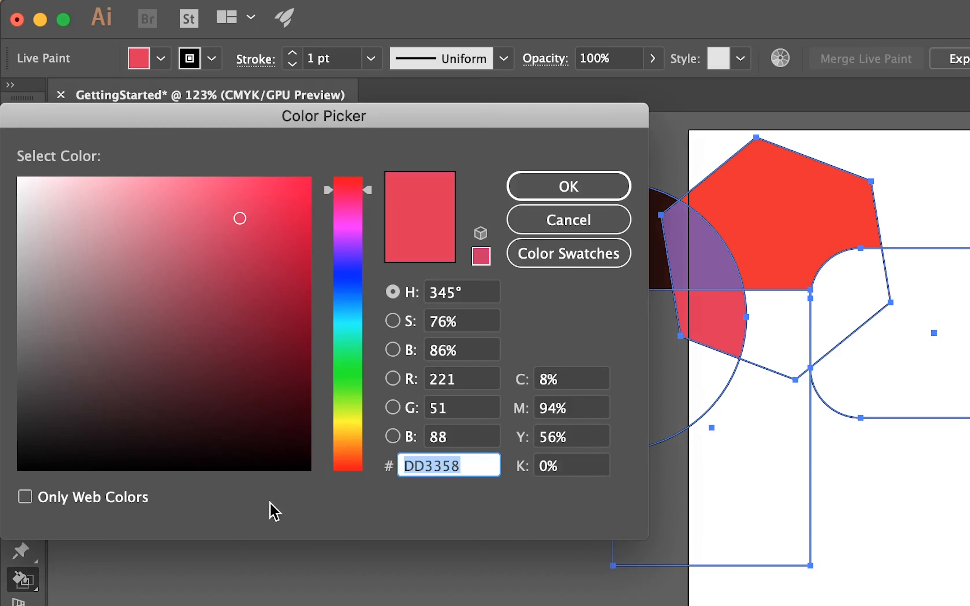
mouse_move(348, 281)
mouse_down()
mouse_move(335, 281)
mouse_move(341, 314)
mouse_move(333, 284)
mouse_up()
click(271, 241)
click(580, 187)
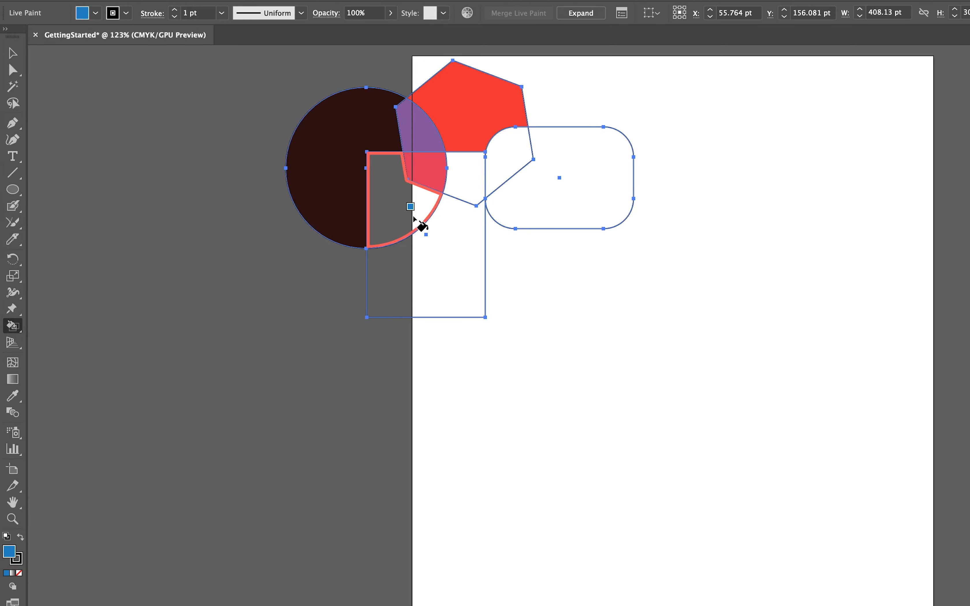
click(413, 216)
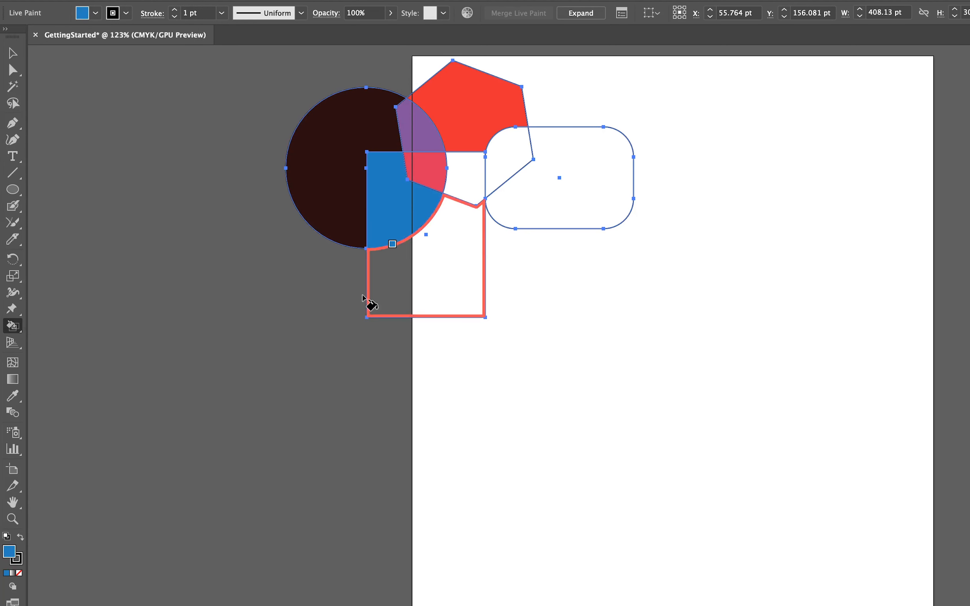
Set the fill to teal 079372 and paint the hexagon–rectangle overlap outside the circle
double_click(9, 552)
drag(221, 164, 215, 171)
click(177, 158)
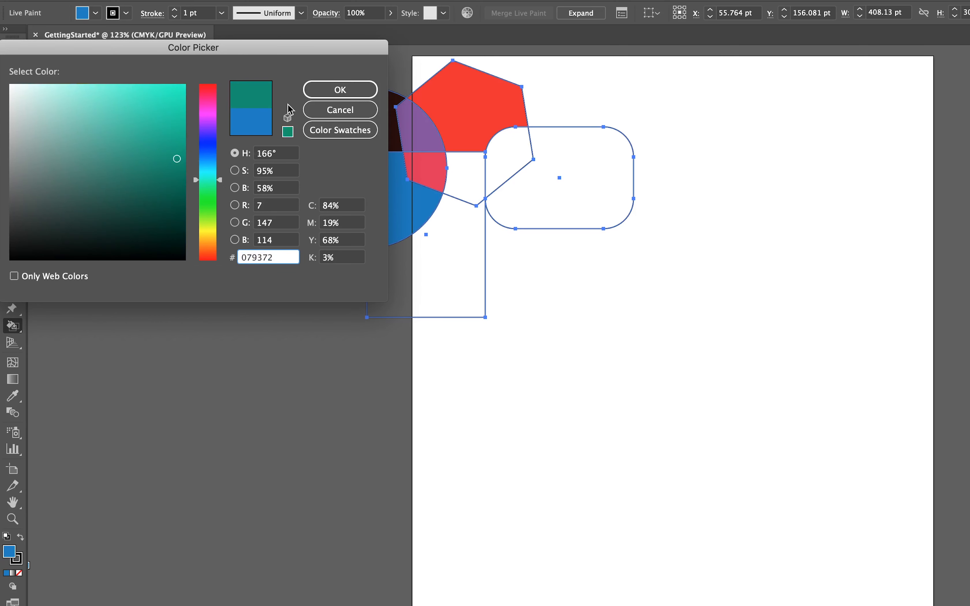
click(340, 89)
click(475, 175)
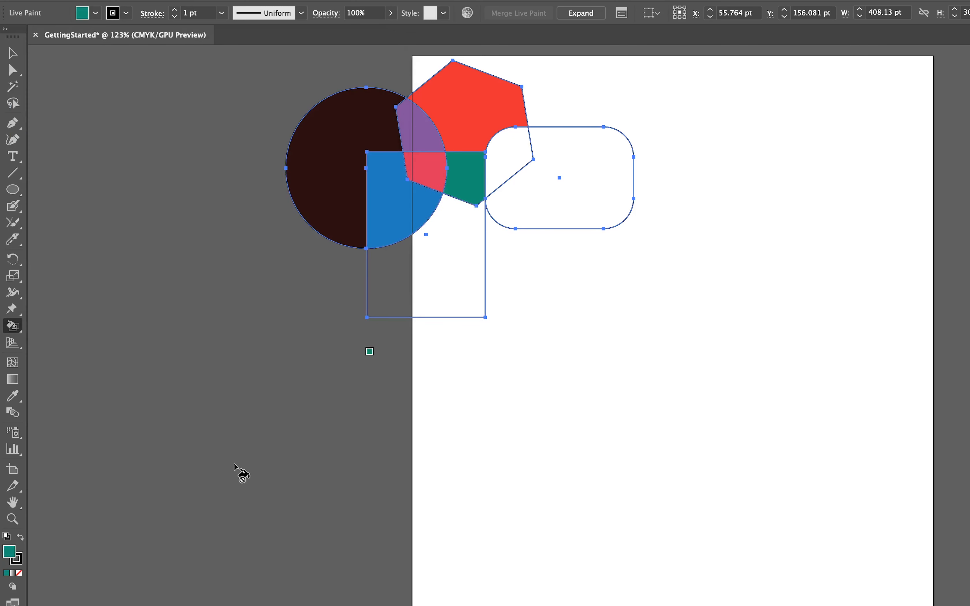
Set the fill to grey-green 9EAFAA and paint the overlap of the hexagon and rounded rectangle
double_click(10, 557)
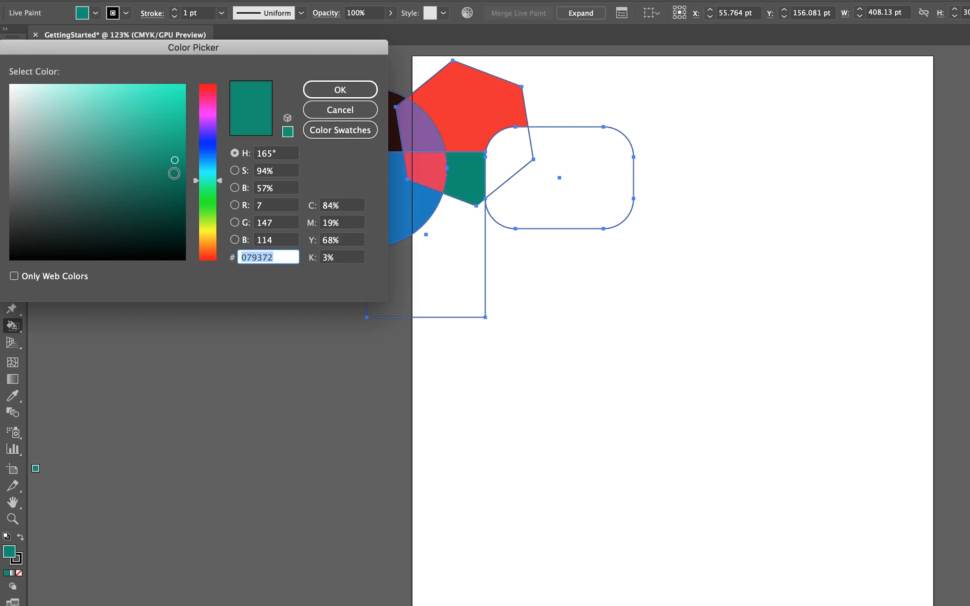
mouse_move(175, 161)
mouse_down()
mouse_move(153, 195)
mouse_move(40, 141)
mouse_up()
click(340, 90)
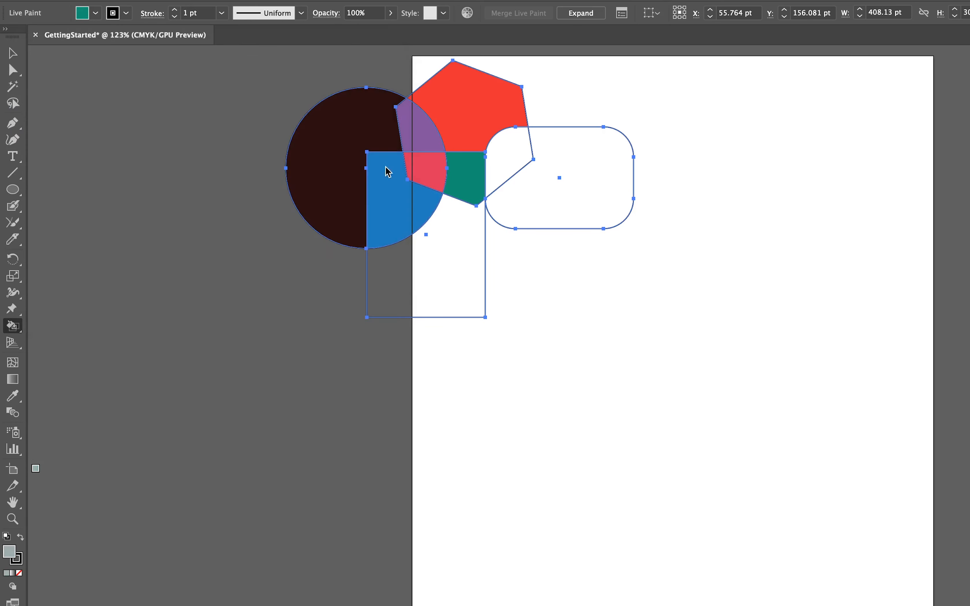
click(512, 164)
Set the fill to yellow E0FF00 and paint the remaining area of the rounded rectangle
double_click(10, 553)
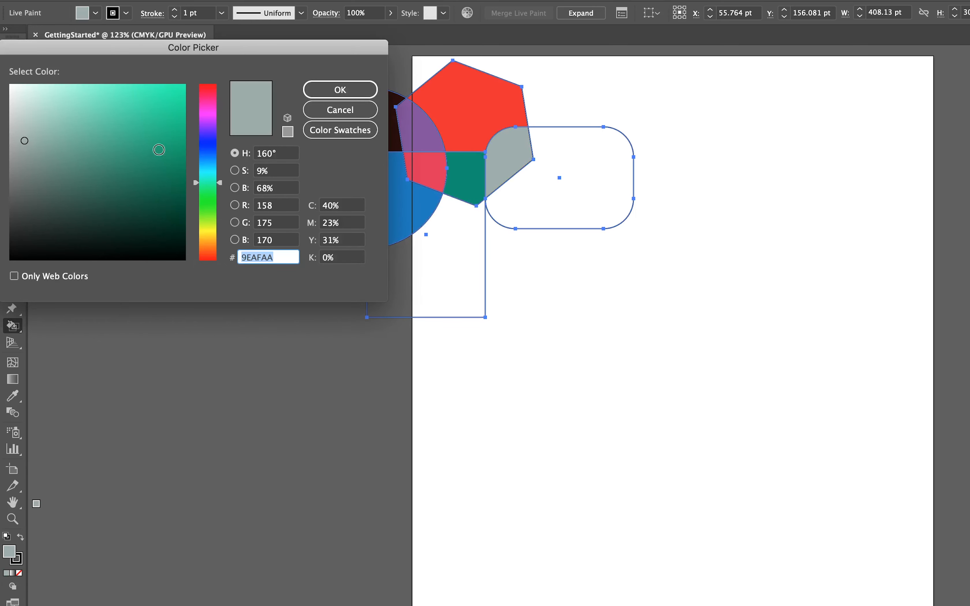
drag(223, 191, 219, 229)
click(175, 157)
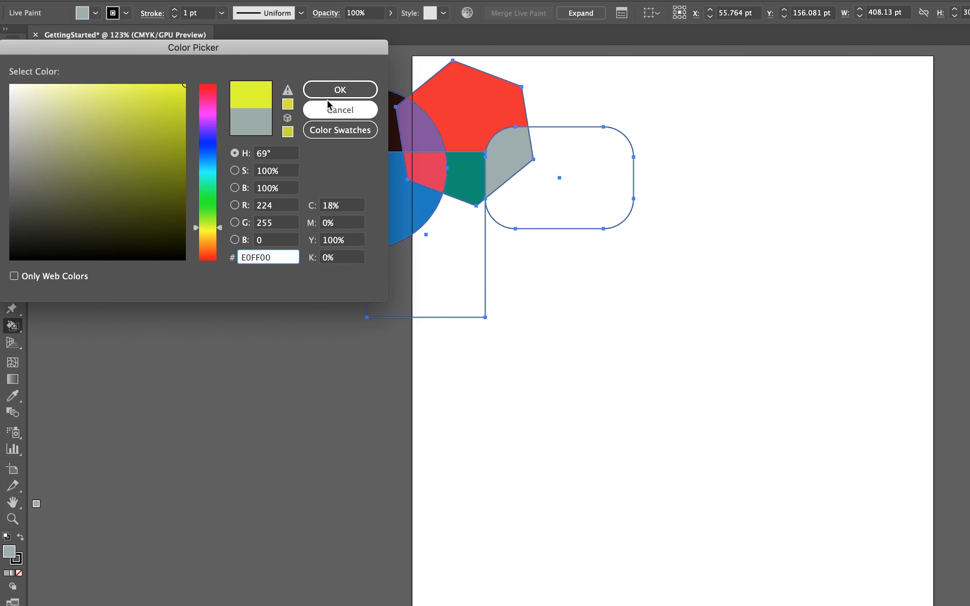
click(340, 90)
click(566, 184)
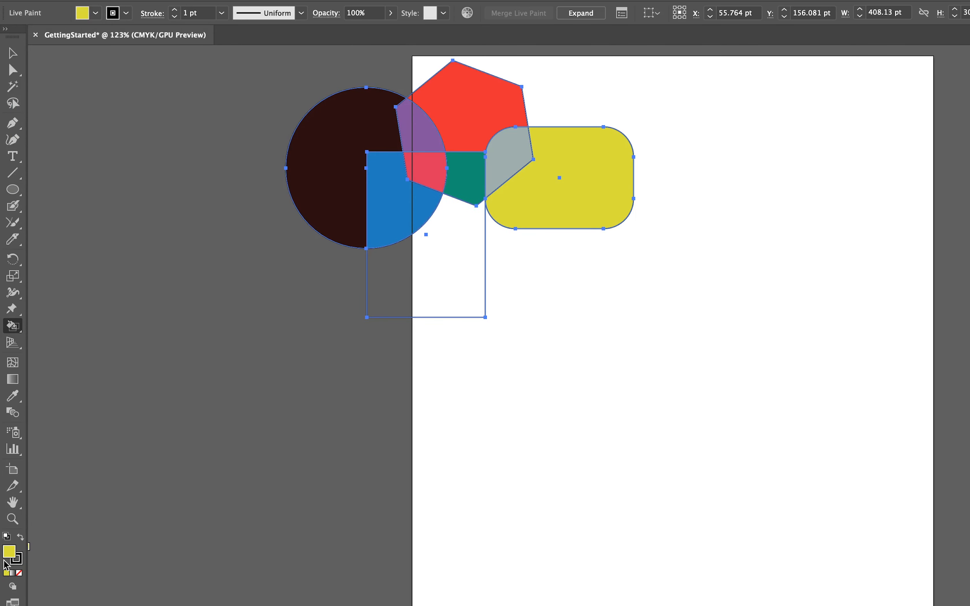
Set the fill to orange D16B1E and paint the remaining lower area of the tall rectangle
double_click(8, 552)
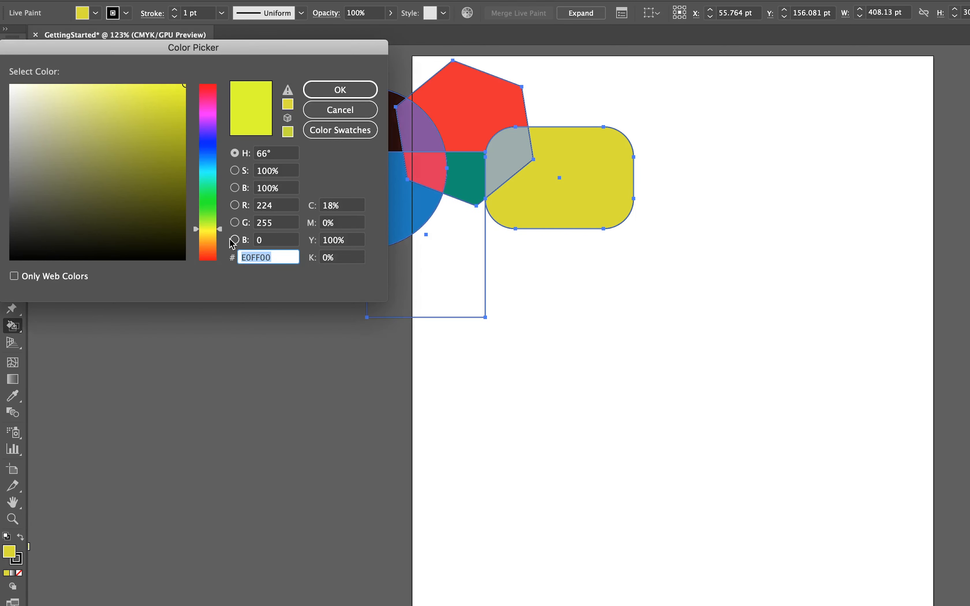
drag(220, 234, 224, 248)
mouse_move(163, 124)
mouse_down()
mouse_move(172, 136)
mouse_move(163, 116)
mouse_up()
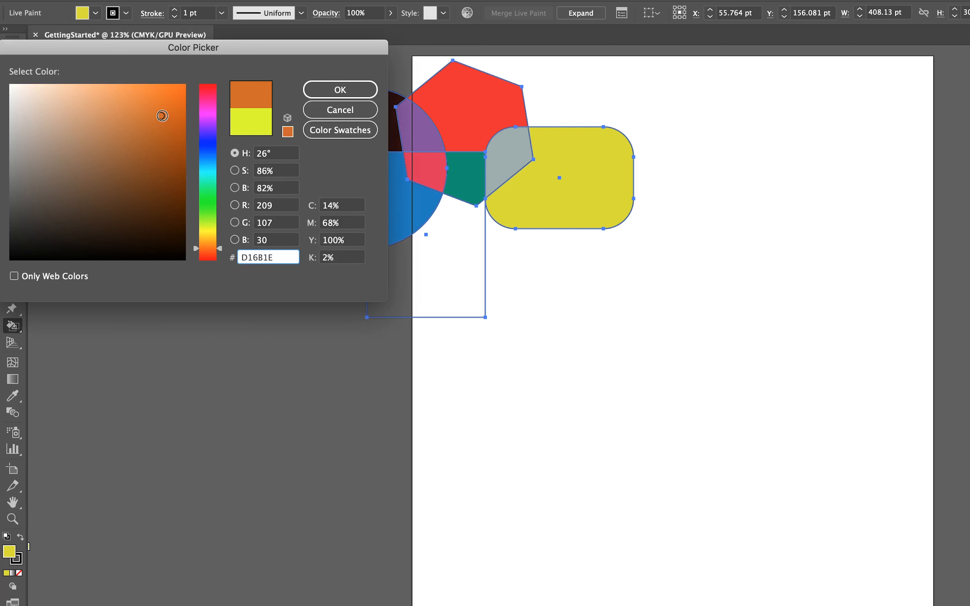
click(340, 90)
click(417, 259)
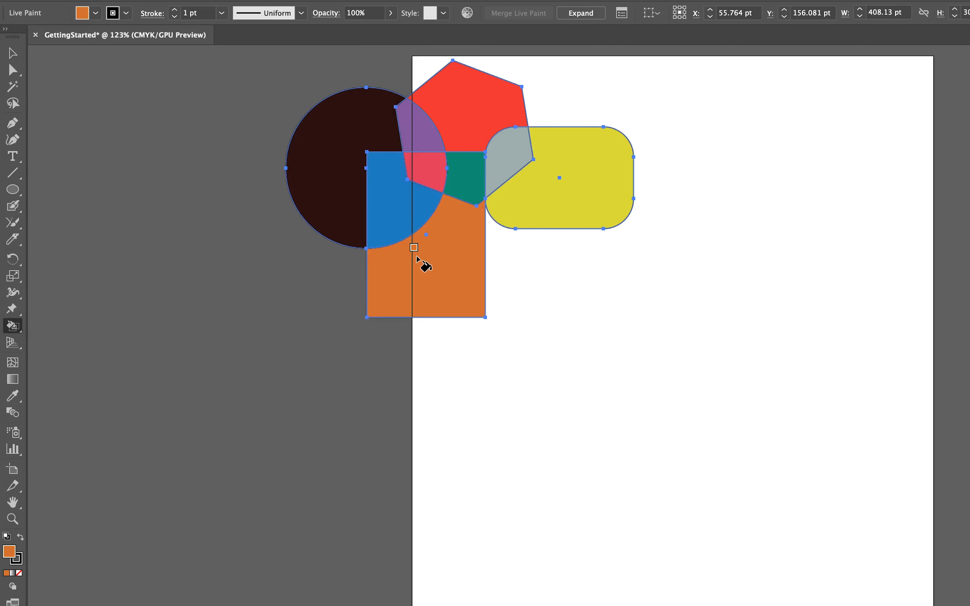
Move the painted Live Paint group fully onto the artboard, to about X 290 pt, Y 369 pt
click(7, 49)
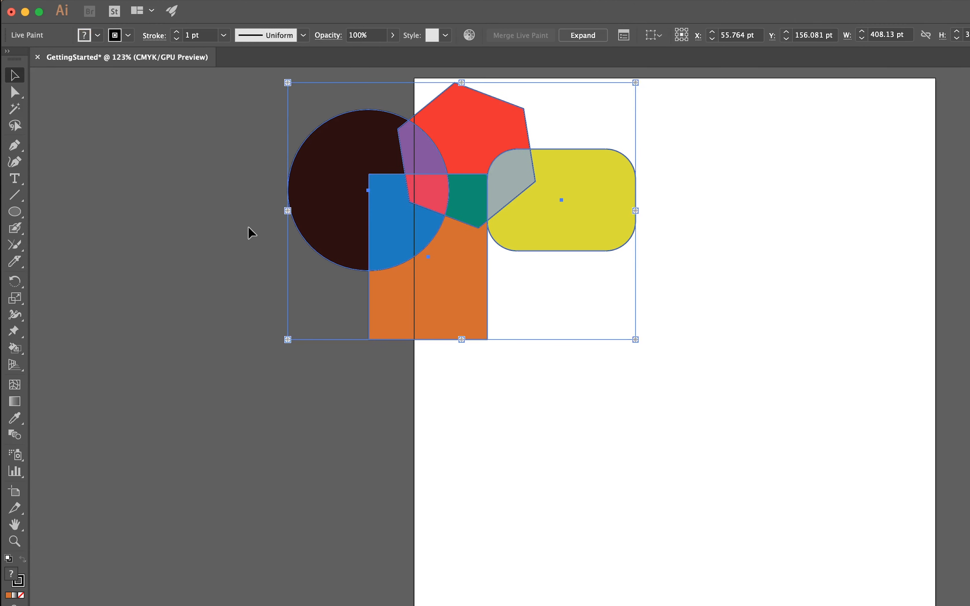
click(248, 227)
click(295, 181)
mouse_move(381, 179)
mouse_down()
mouse_move(567, 317)
mouse_move(583, 355)
mouse_up()
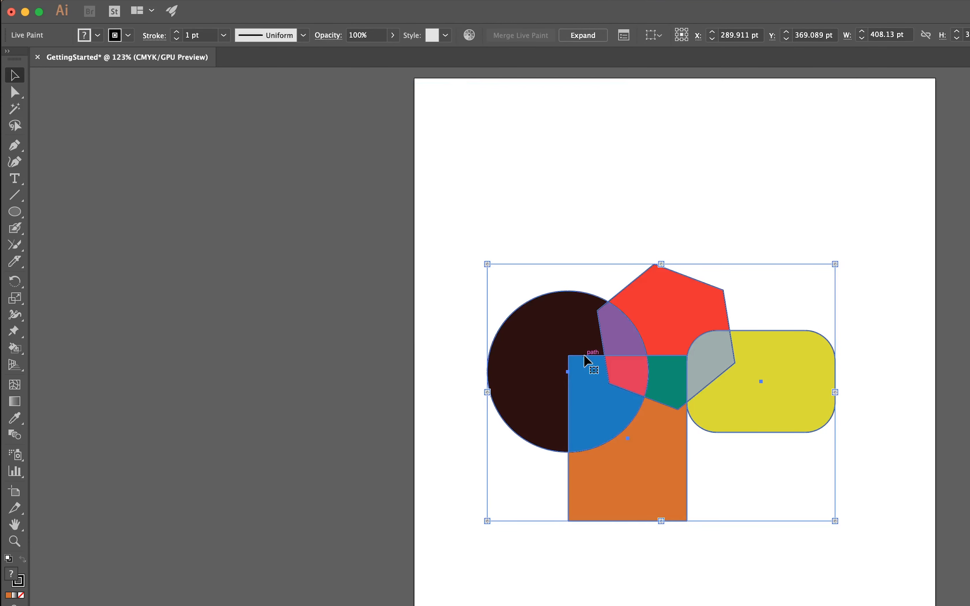